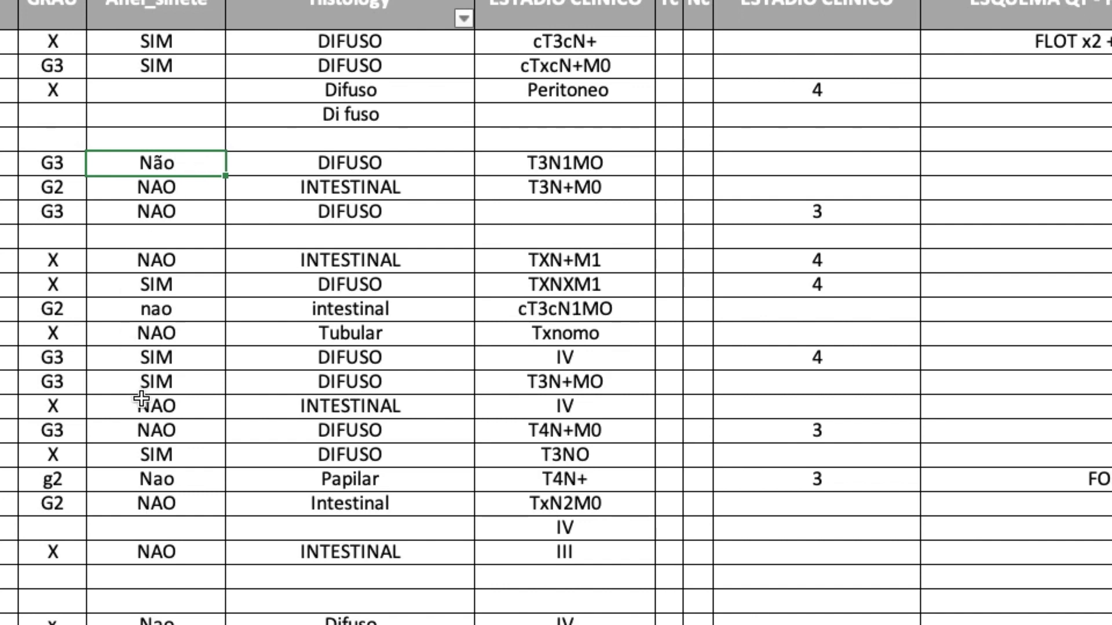
{"action": "scroll", "coordinate": [162, 384], "scroll_direction": "down", "scroll_amount": 3}
{"action": "scroll", "coordinate": [162, 385], "scroll_direction": "up", "scroll_amount": 3}
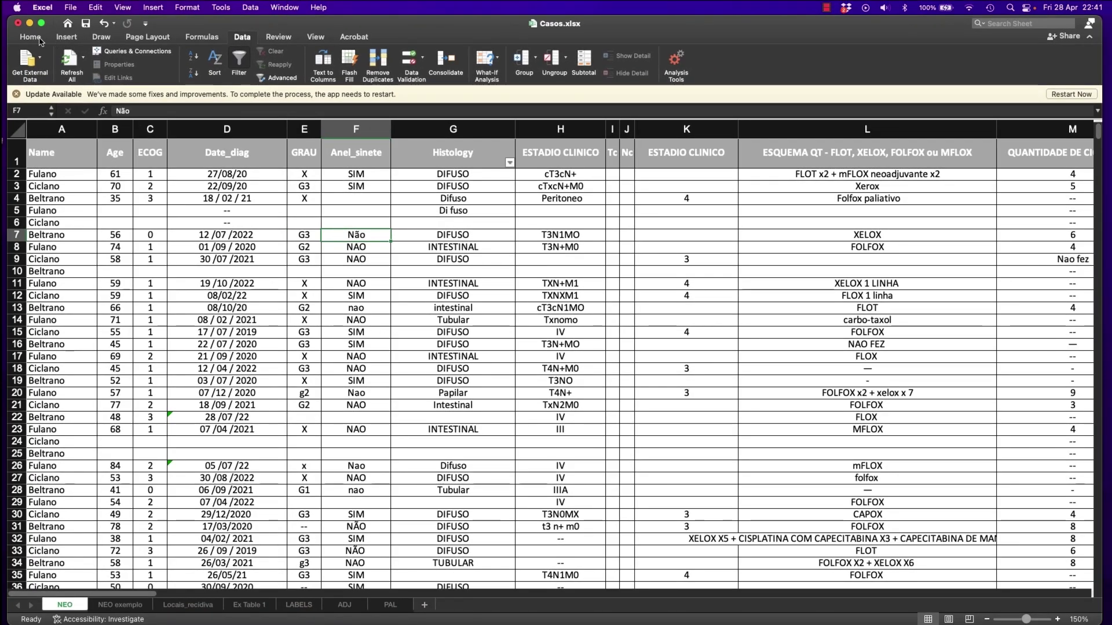
{"action": "left_click", "coordinate": [40, 39]}
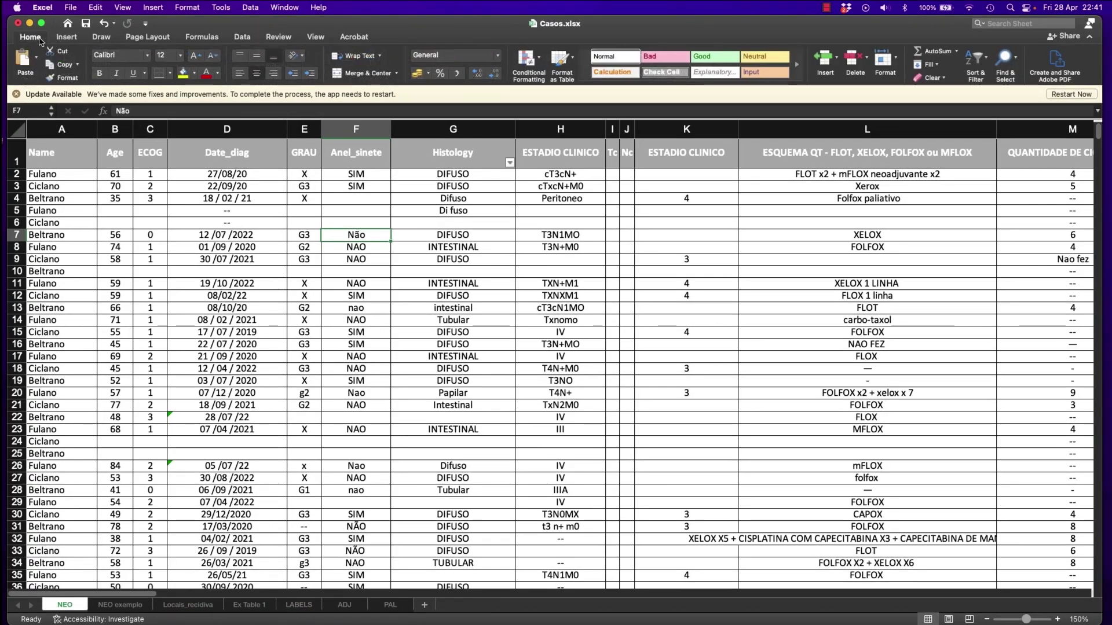
Open data validation for the whole Histology column (G) and allow only values from a list
{"action": "left_click", "coordinate": [446, 132]}
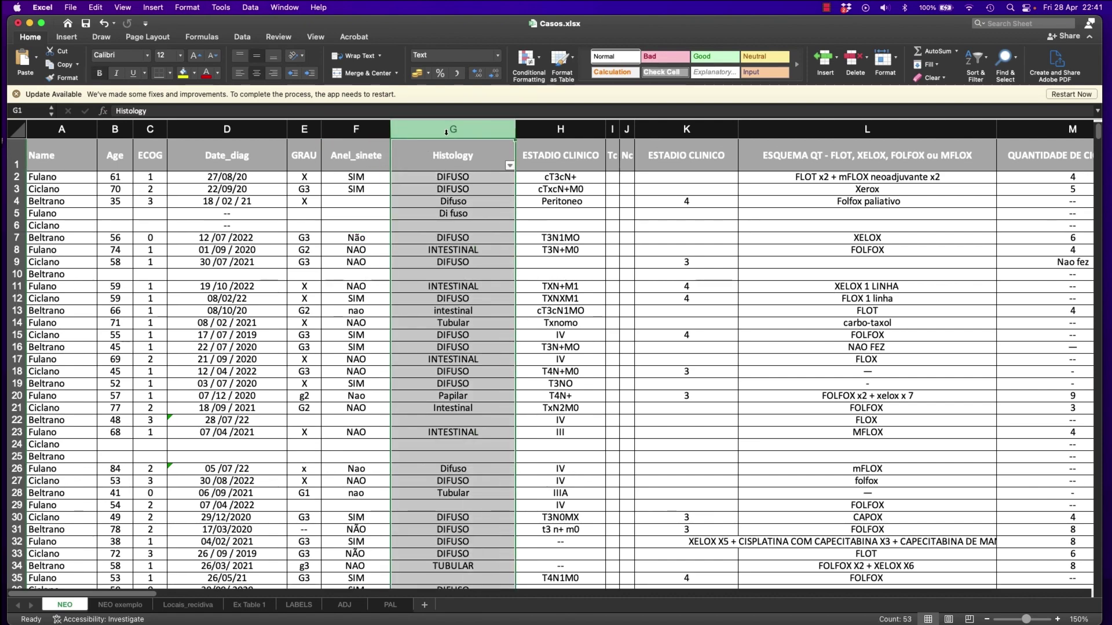
{"action": "left_click", "coordinate": [243, 38]}
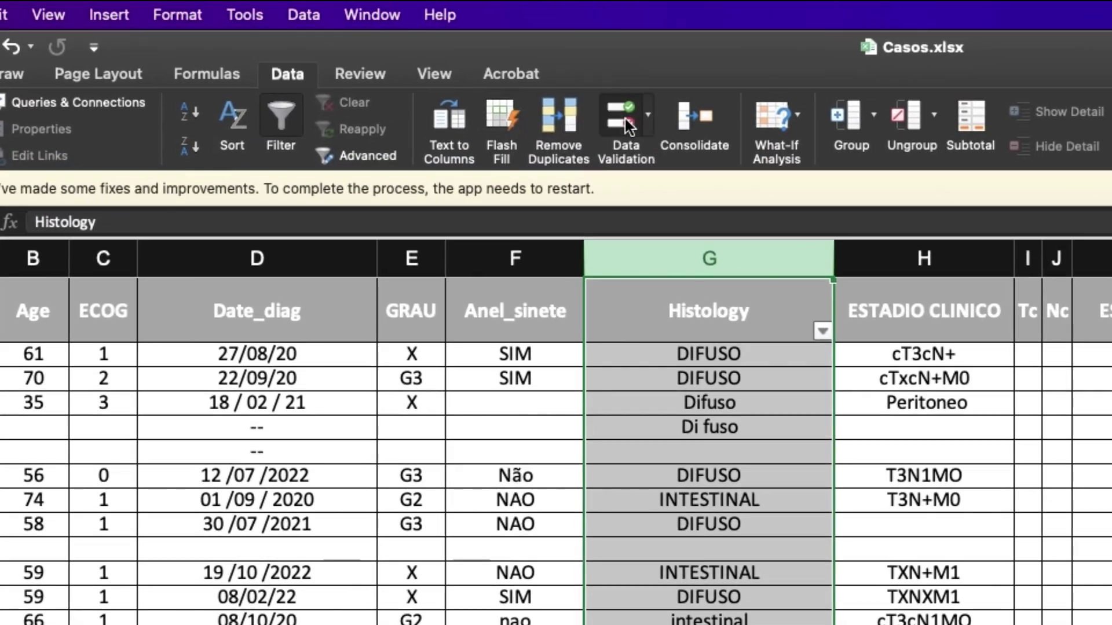
{"action": "left_click", "coordinate": [624, 119]}
{"action": "left_click_drag", "start_coordinate": [942, 228], "coordinate": [1111, 232]}
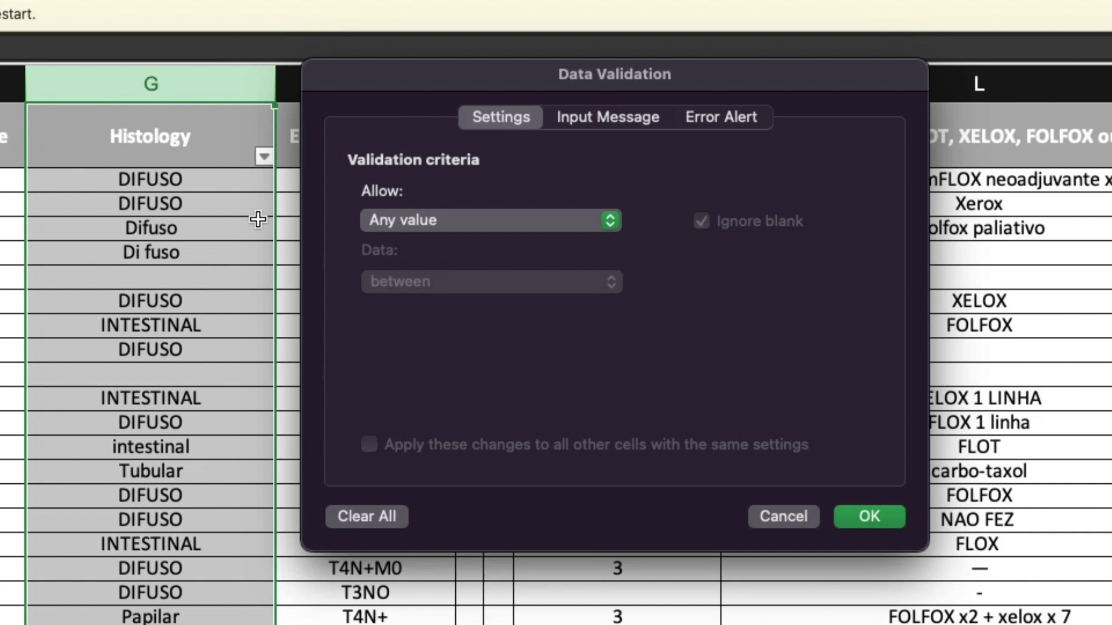
{"action": "left_click", "coordinate": [617, 220]}
{"action": "left_click", "coordinate": [451, 293]}
Set the list source to "difuso; intestinal;tubular;papilar;missing" and apply the validation to the Histology column
{"action": "left_click", "coordinate": [439, 345]}
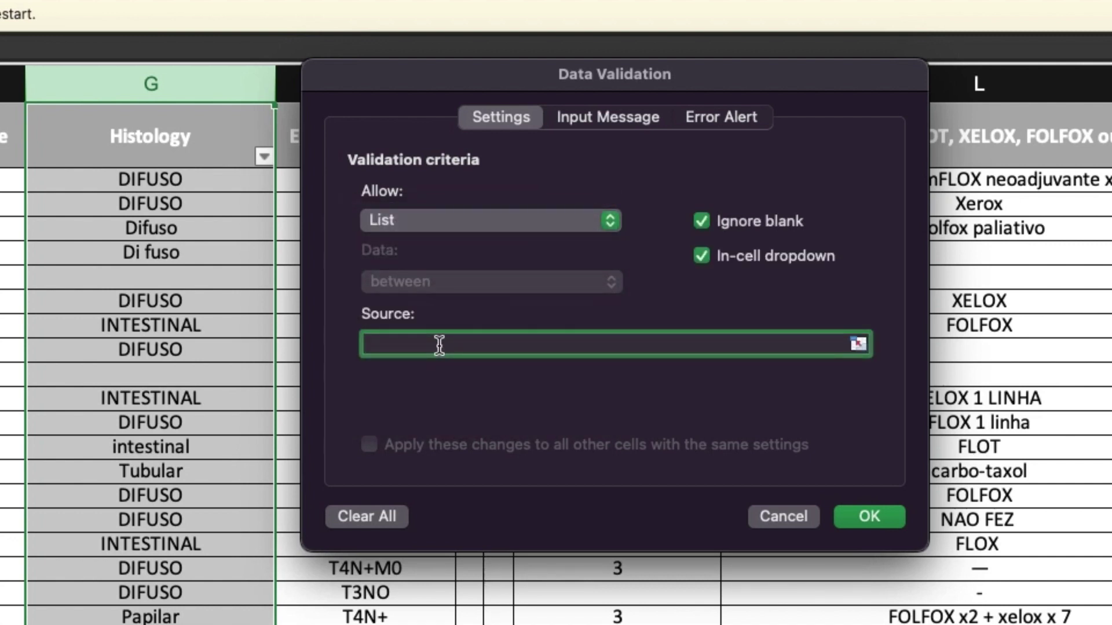
{"action": "type", "text": "difudo"}
{"action": "key", "text": "BackSpace"}
{"action": "key", "text": "BackSpace"}
{"action": "type", "text": "so; "}
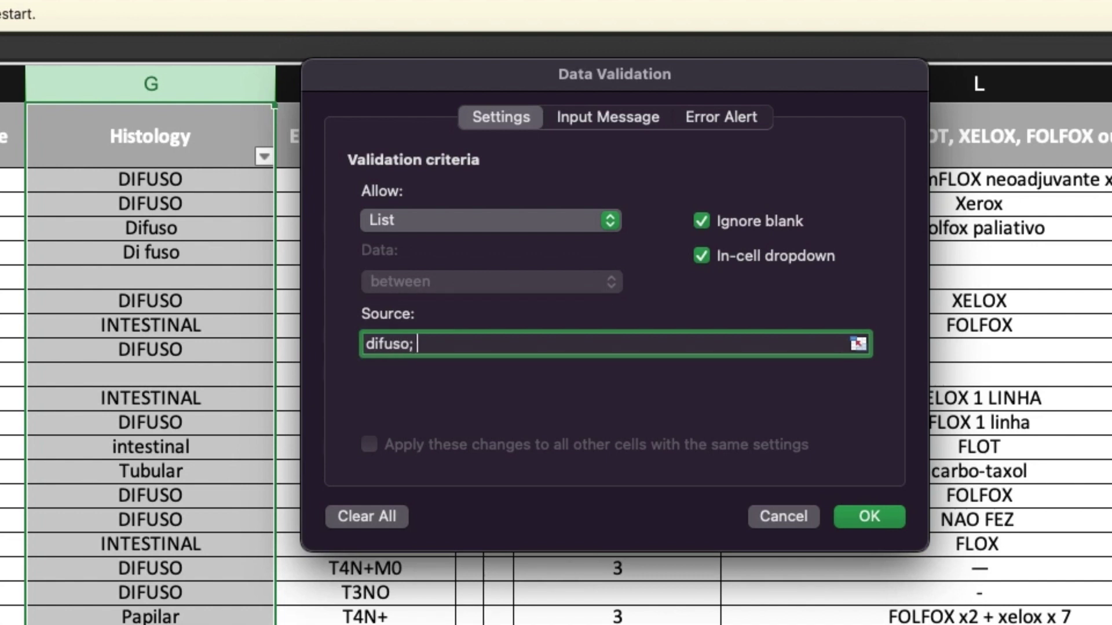
{"action": "type", "text": "intestinal"}
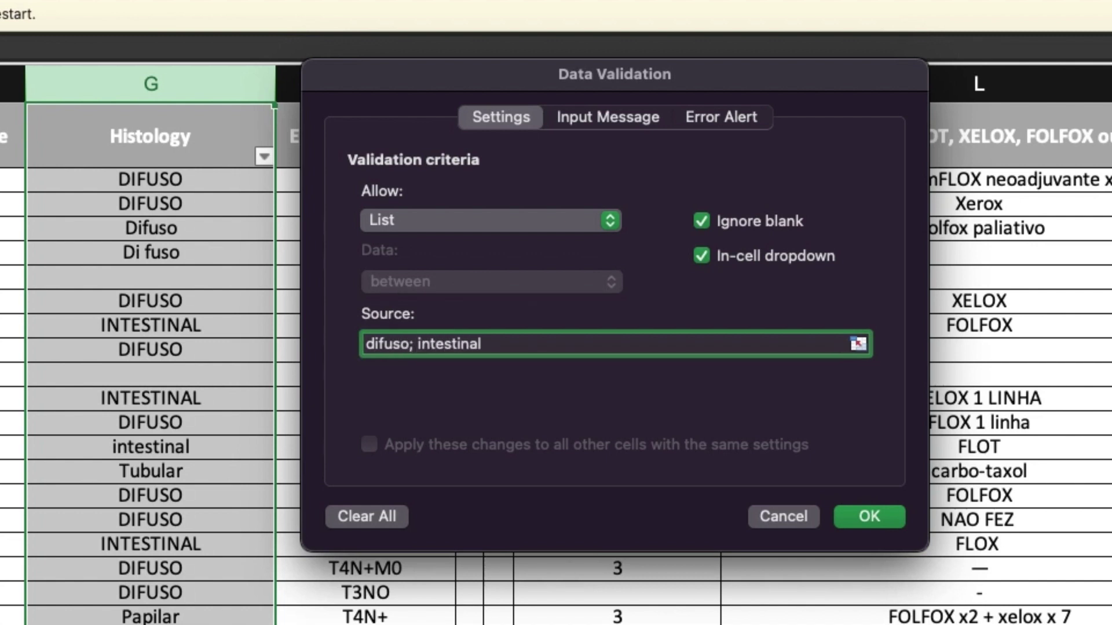
{"action": "type", "text": ";tubular;papilar;"}
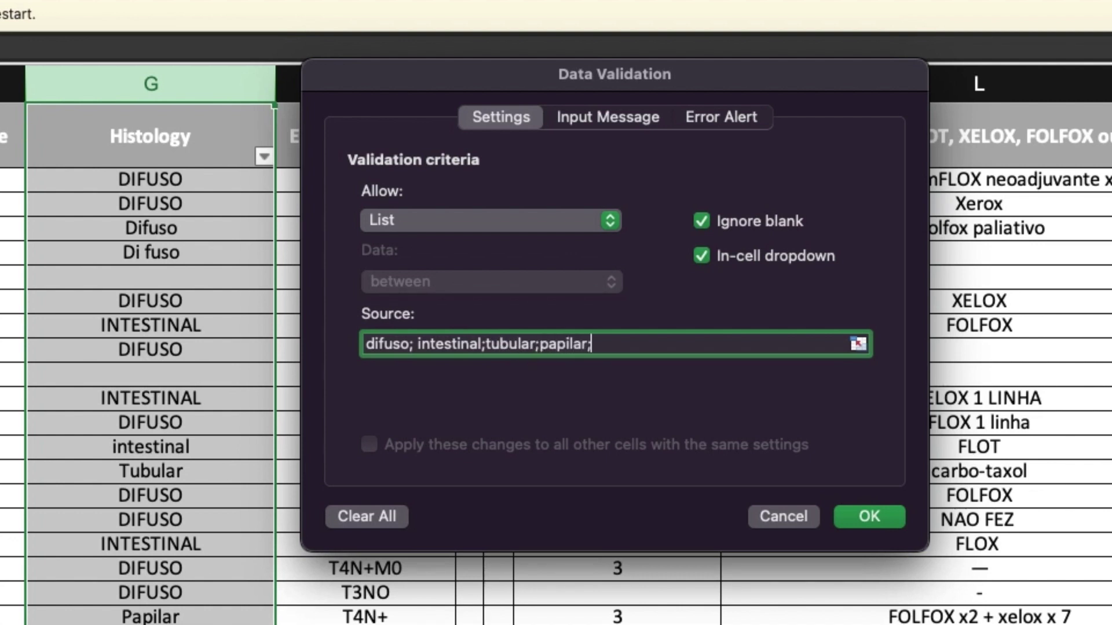
{"action": "type", "text": "missing"}
{"action": "key", "text": "Return"}
Test the Histology validation by trying to enter "DIFUSO" in the empty cell G6, discarding the entry
{"action": "left_click", "coordinate": [175, 250]}
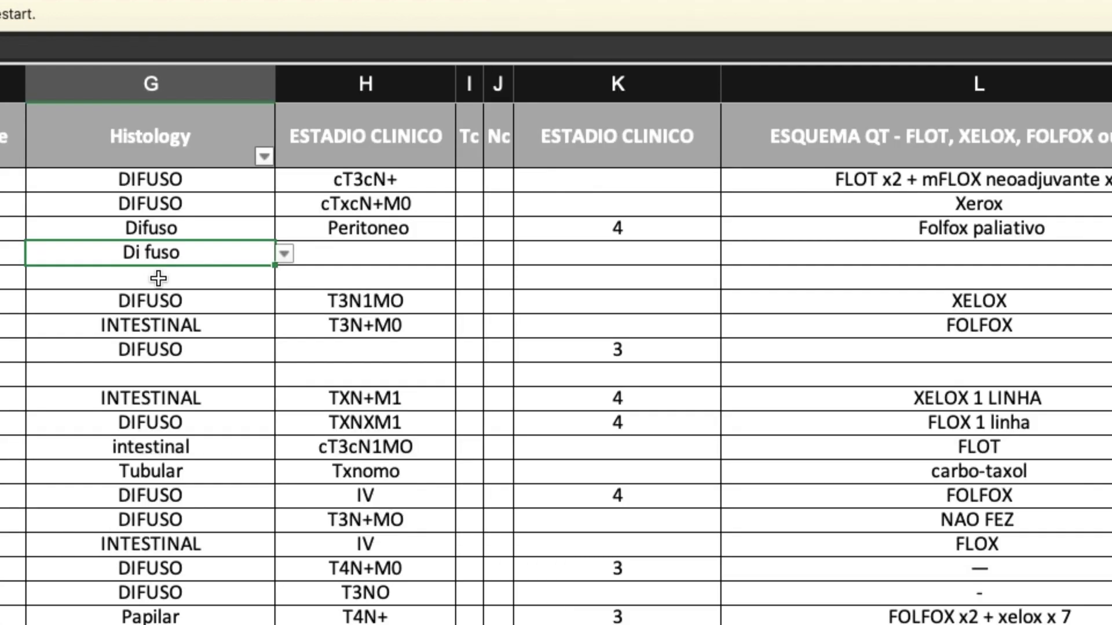
{"action": "left_click", "coordinate": [158, 279]}
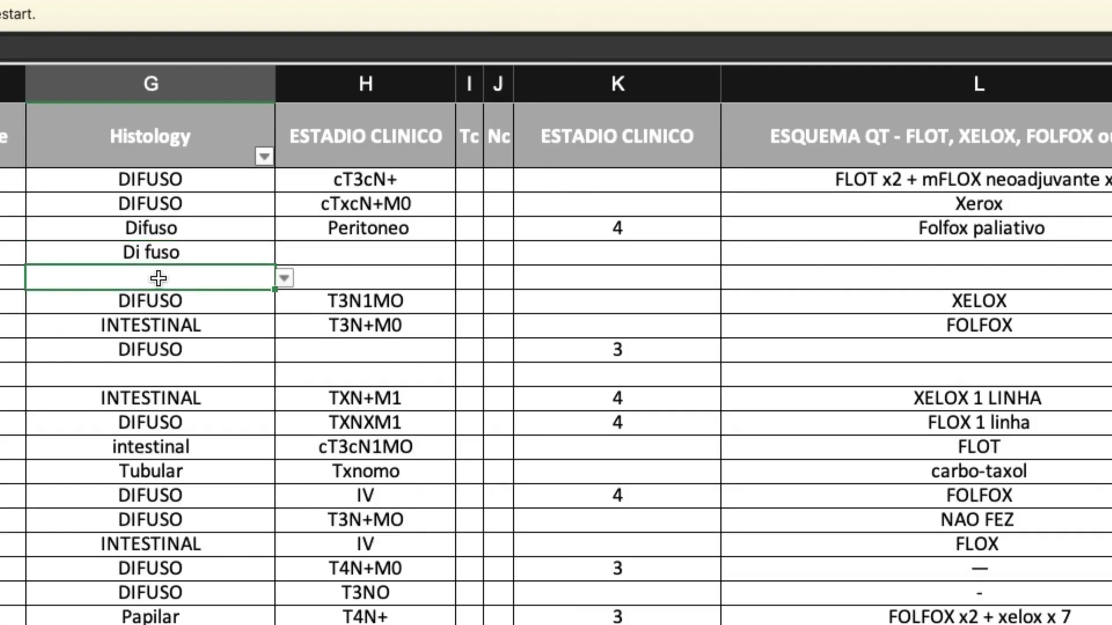
{"action": "type", "text": "DiFUSO"}
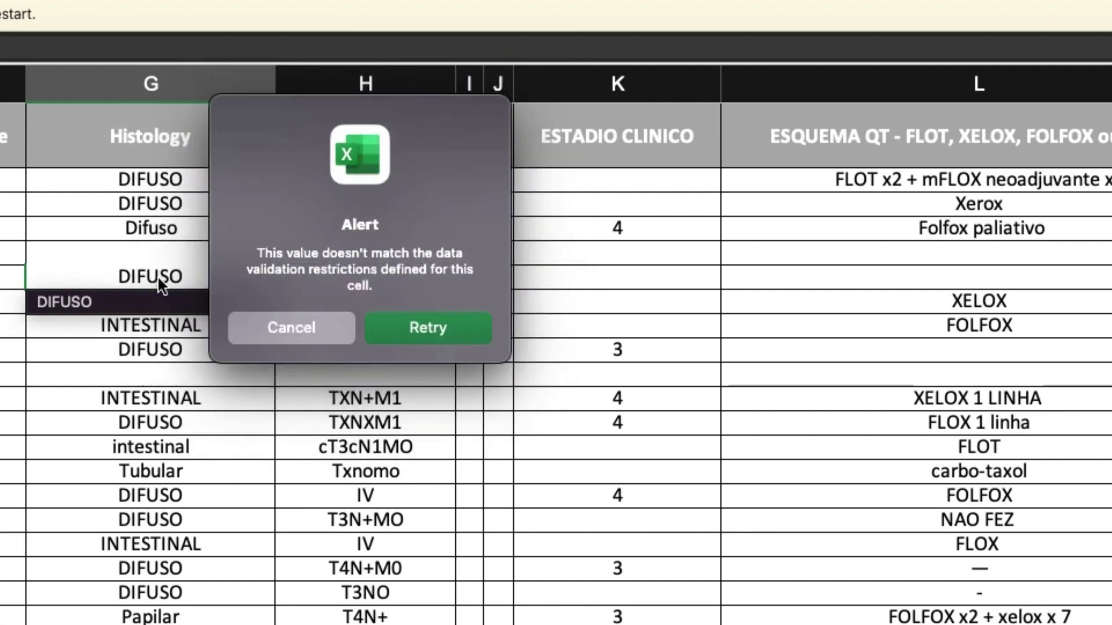
{"action": "left_click", "coordinate": [314, 328]}
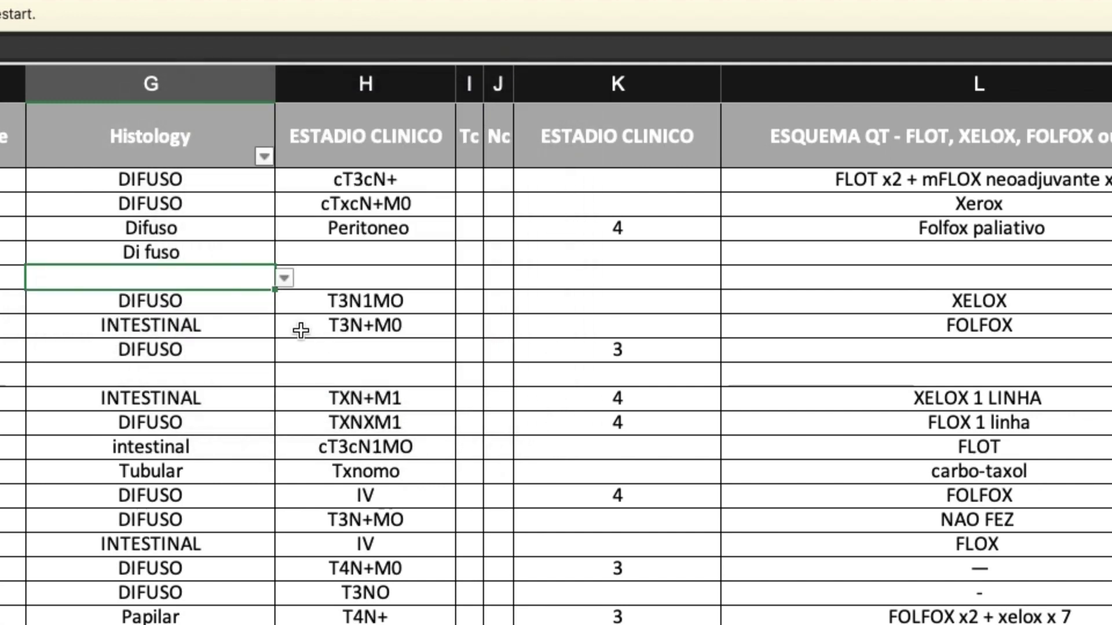
Enter "difuso" in lowercase in Histology cell G6 and reselect the cell
{"action": "double_click", "coordinate": [174, 279]}
{"action": "type", "text": "difuso"}
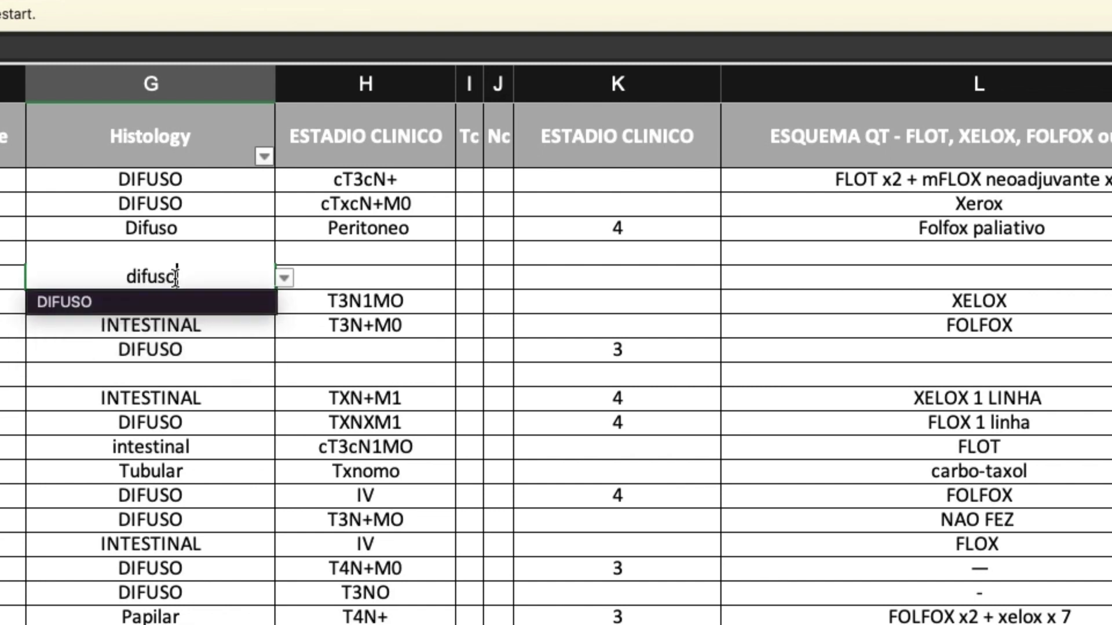
{"action": "key", "text": "Return"}
{"action": "left_click", "coordinate": [198, 277]}
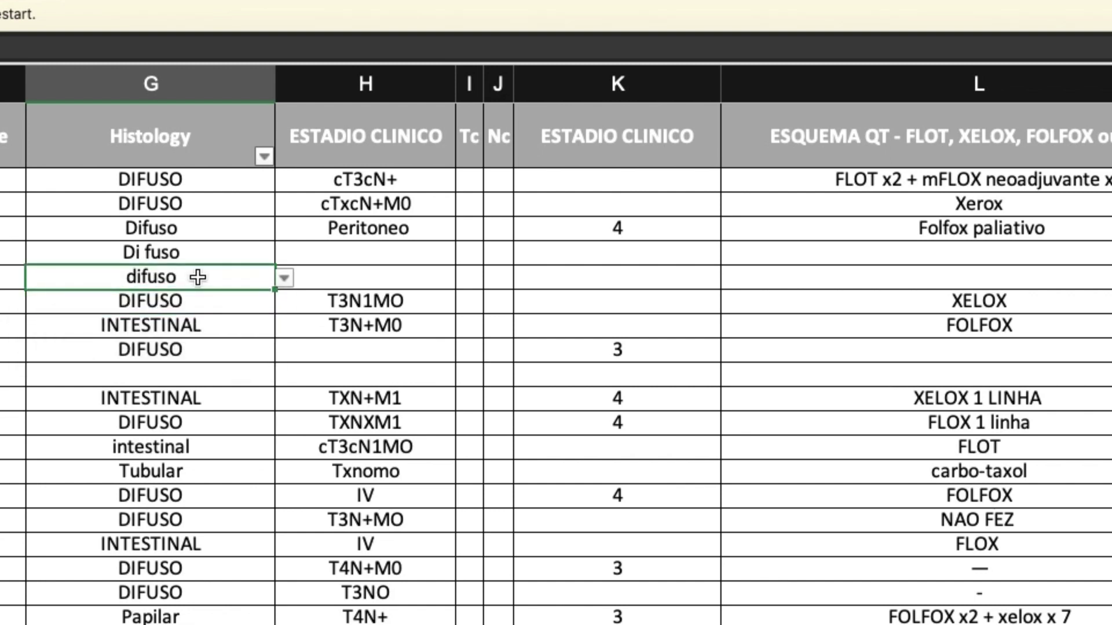
Try the in-cell list of G6 by choosing difuso, then tubular, and finally leaving the cell set to papilar
{"action": "left_click", "coordinate": [284, 278]}
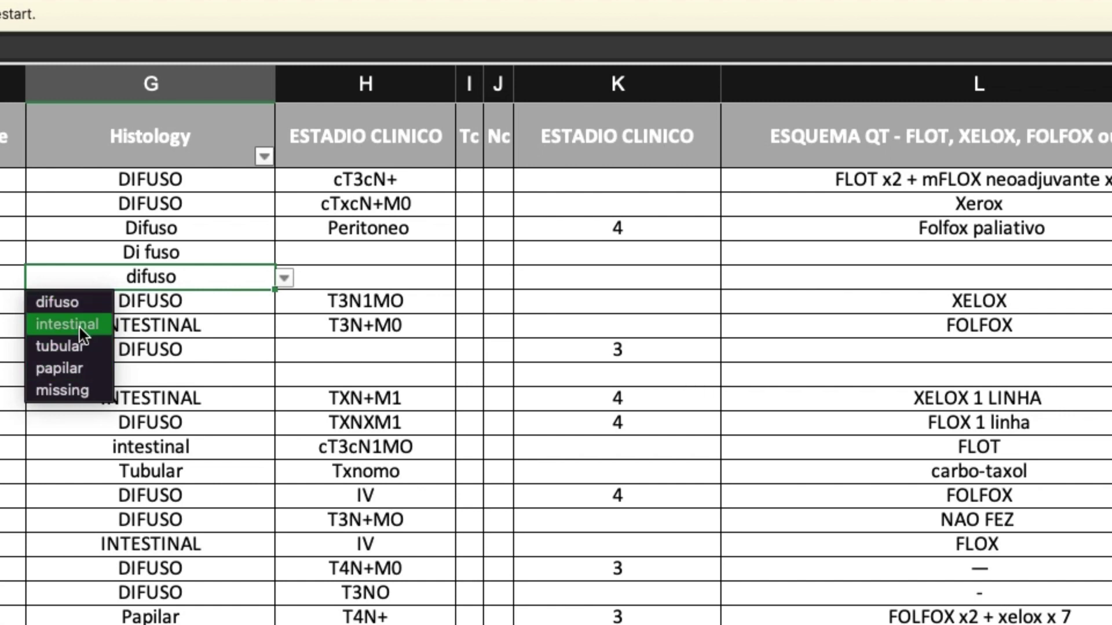
{"action": "left_click", "coordinate": [92, 300]}
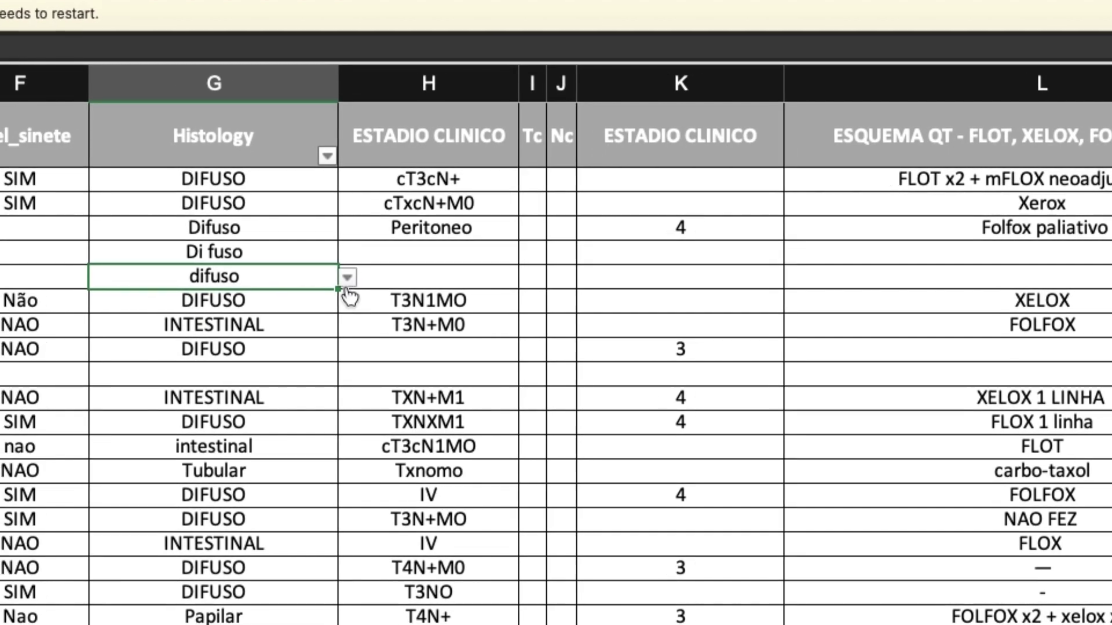
{"action": "left_click", "coordinate": [283, 278]}
{"action": "left_click", "coordinate": [92, 348]}
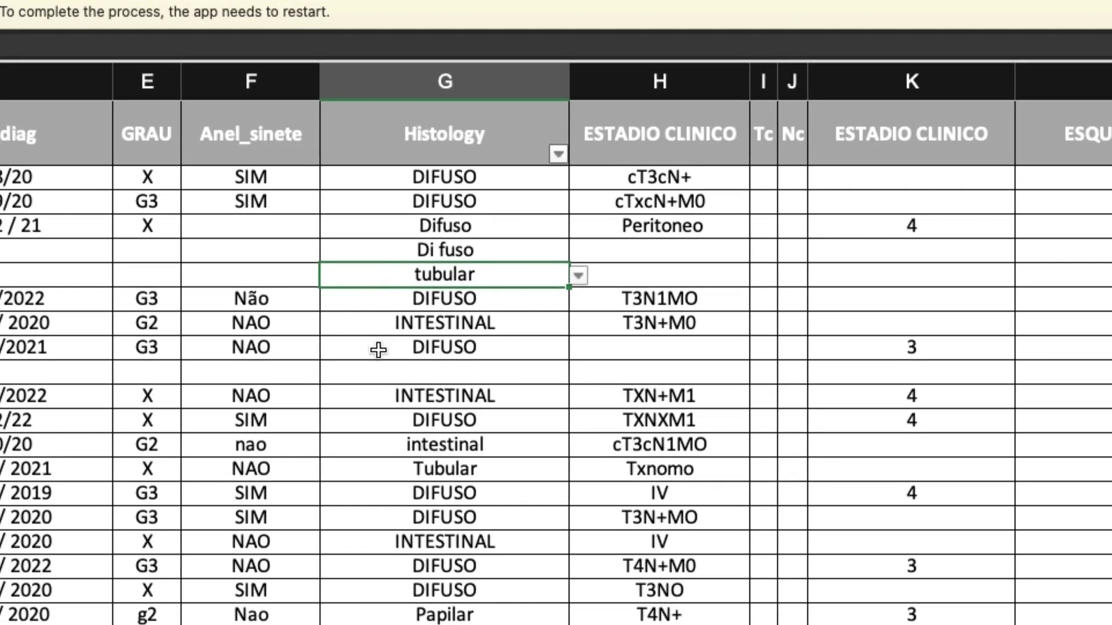
{"action": "left_click", "coordinate": [568, 275]}
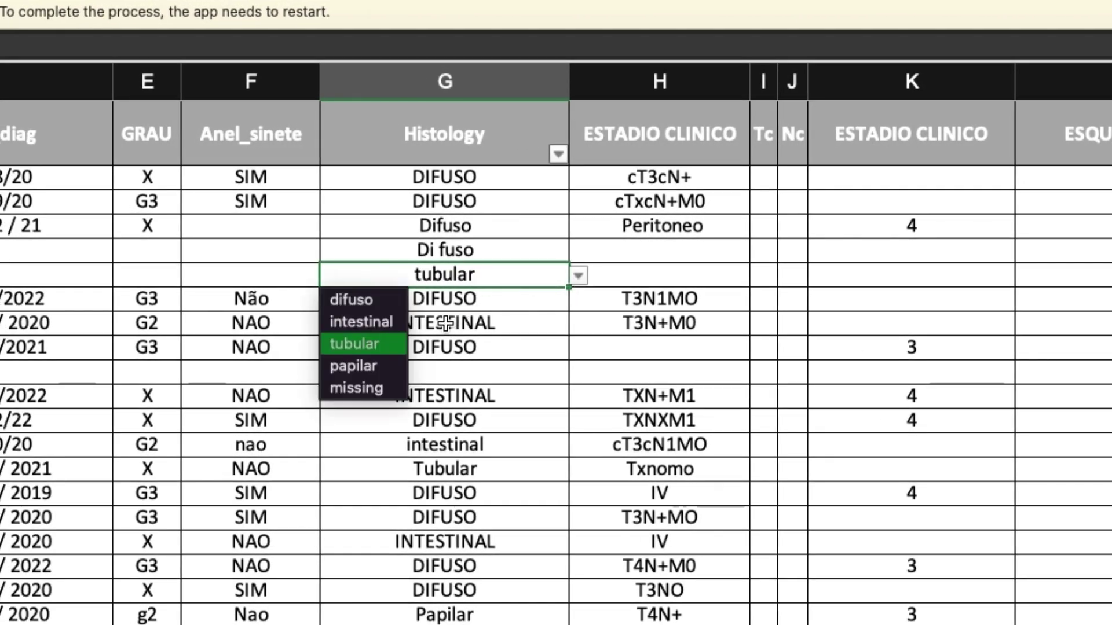
{"action": "left_click", "coordinate": [390, 367]}
{"action": "left_click", "coordinate": [650, 281]}
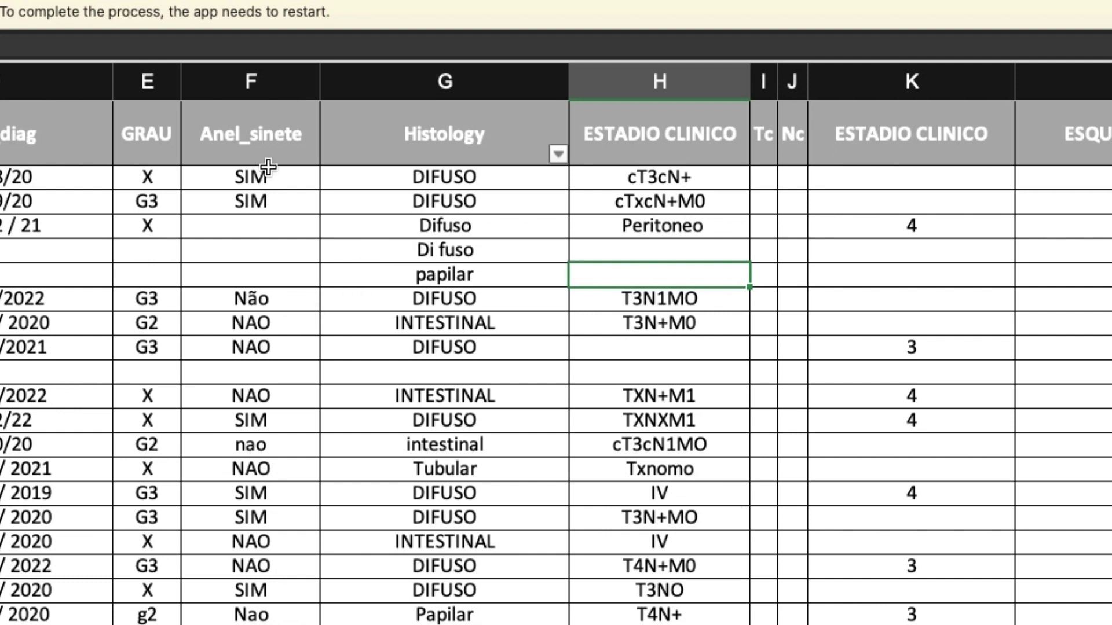
Set up list validation for the whole Anel_sinete column (F) with the source "0;1;99"
{"action": "left_click", "coordinate": [275, 83]}
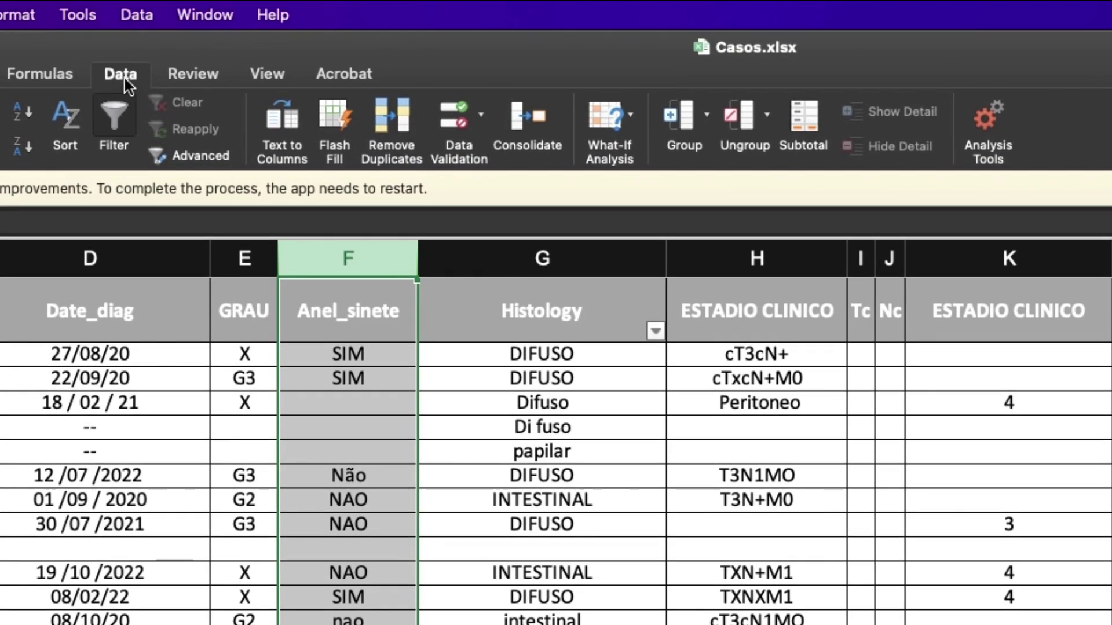
{"action": "left_click", "coordinate": [124, 77]}
{"action": "left_click", "coordinate": [124, 75]}
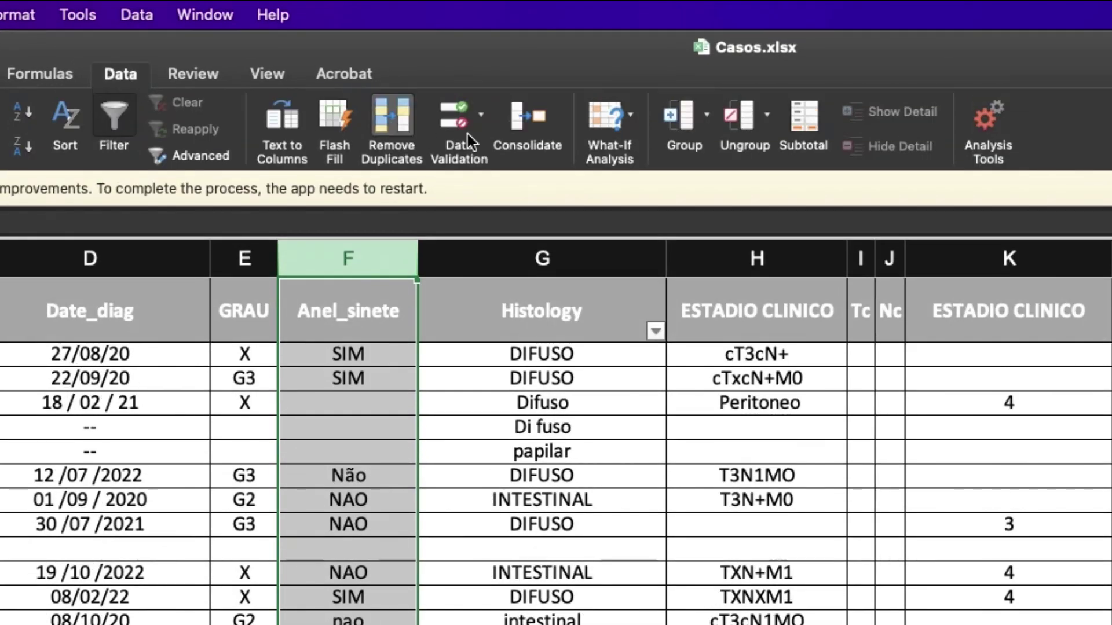
{"action": "left_click", "coordinate": [457, 120]}
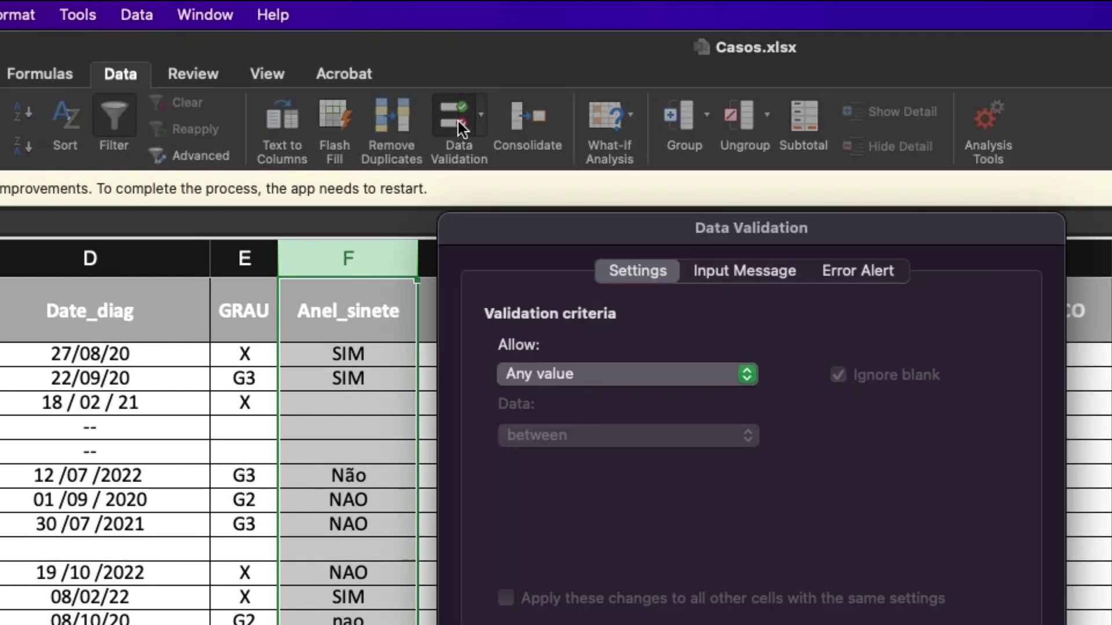
{"action": "left_click", "coordinate": [753, 374]}
{"action": "left_click", "coordinate": [611, 455]}
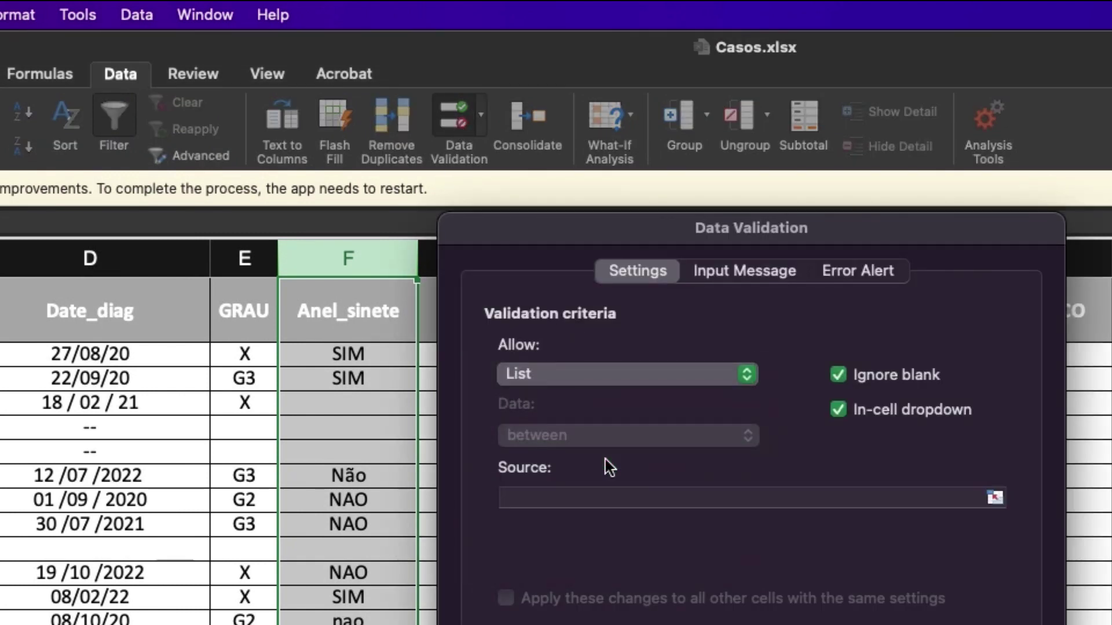
{"action": "left_click", "coordinate": [586, 499]}
{"action": "type", "text": "0;1"}
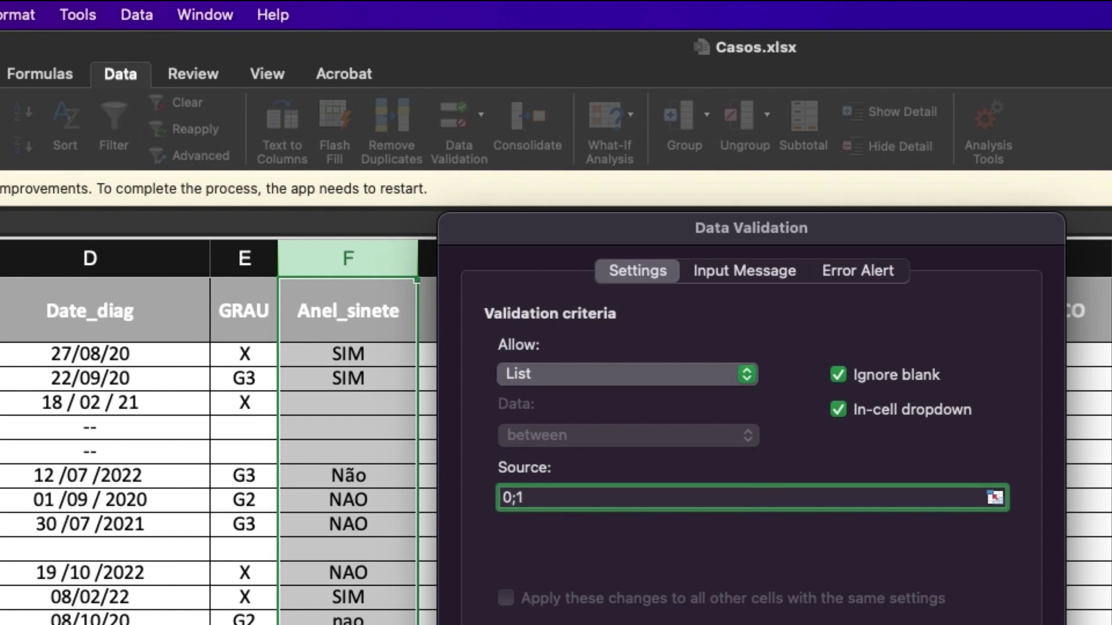
{"action": "type", "text": ";99"}
Add an input message to the Anel_sinete validation with the lines "0 = NÃO", "1 = SSIM" and "99 = MISSING"
{"action": "left_click", "coordinate": [739, 270]}
{"action": "left_click", "coordinate": [602, 504]}
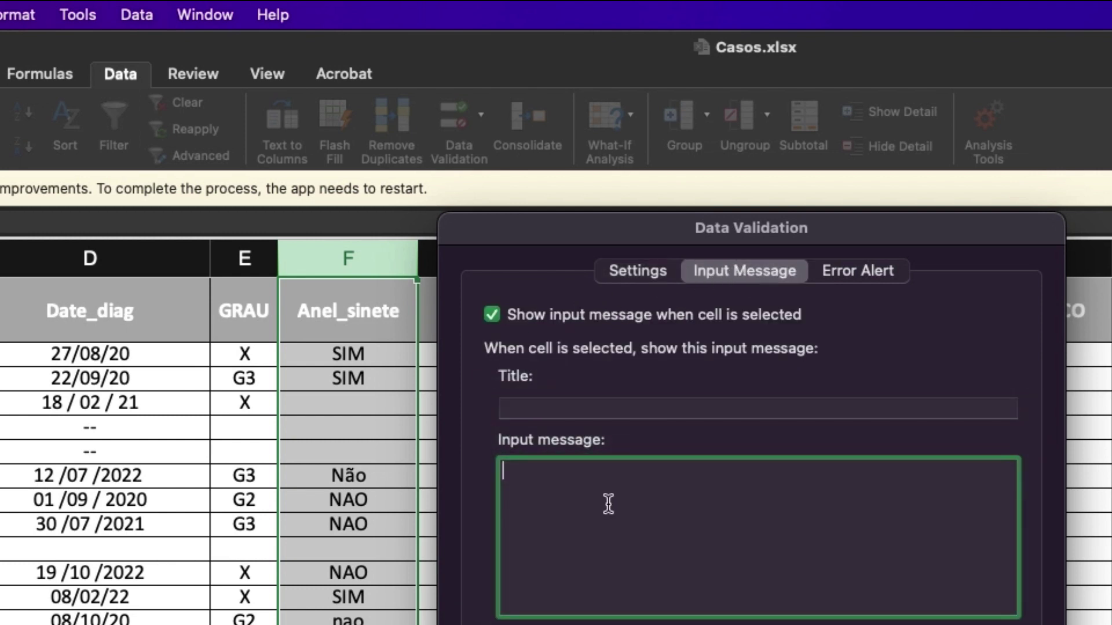
{"action": "type", "text": "0 = "}
{"action": "type", "text": "NÃO"}
{"action": "key", "text": "Return"}
{"action": "type", "text": "1 = SO"}
{"action": "key", "text": "BackSpace"}
{"action": "type", "text": "SIM"}
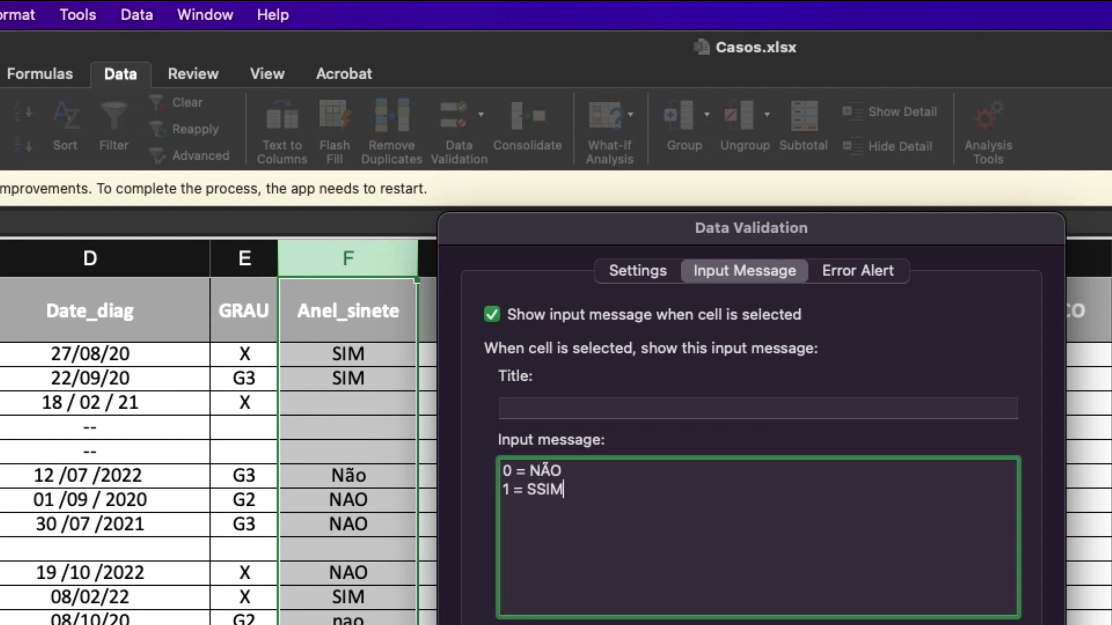
{"action": "key", "text": "Return"}
{"action": "type", "text": "99 = MISSING"}
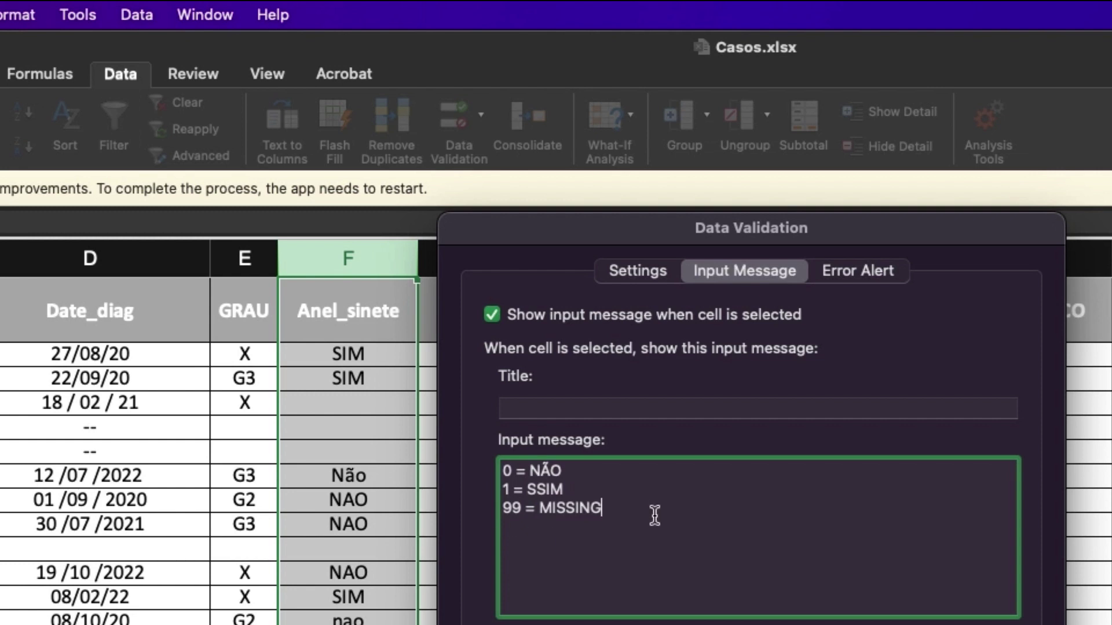
Copy the complete input message text into the error message of the Anel_sinete validation's error alert
{"action": "left_click_drag", "start_coordinate": [620, 512], "coordinate": [461, 454]}
{"action": "key", "text": "super+c"}
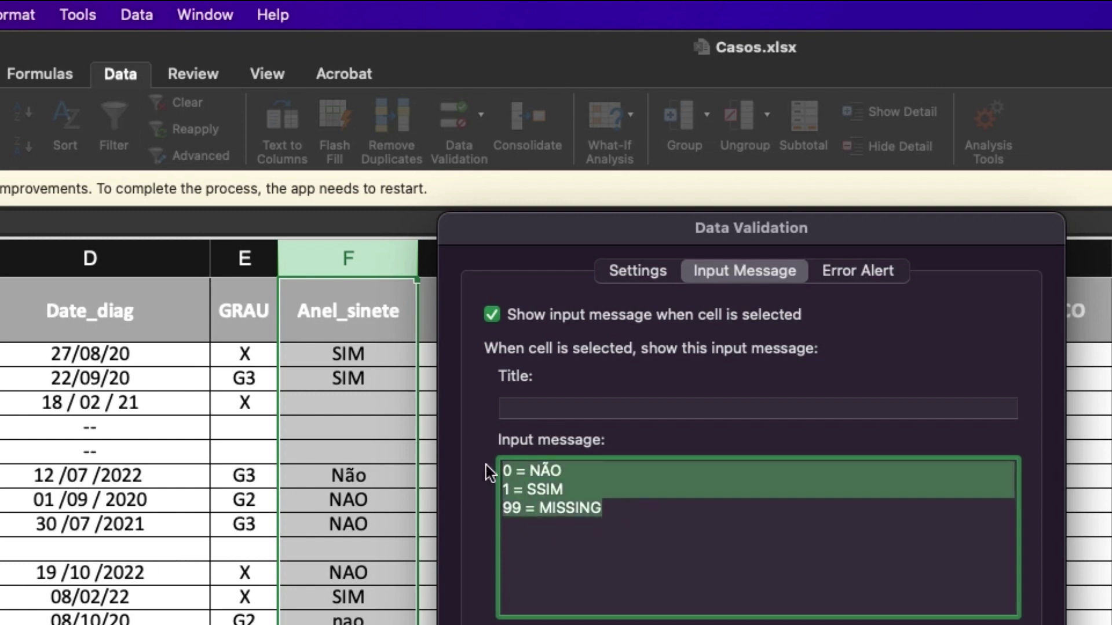
{"action": "left_click", "coordinate": [883, 276]}
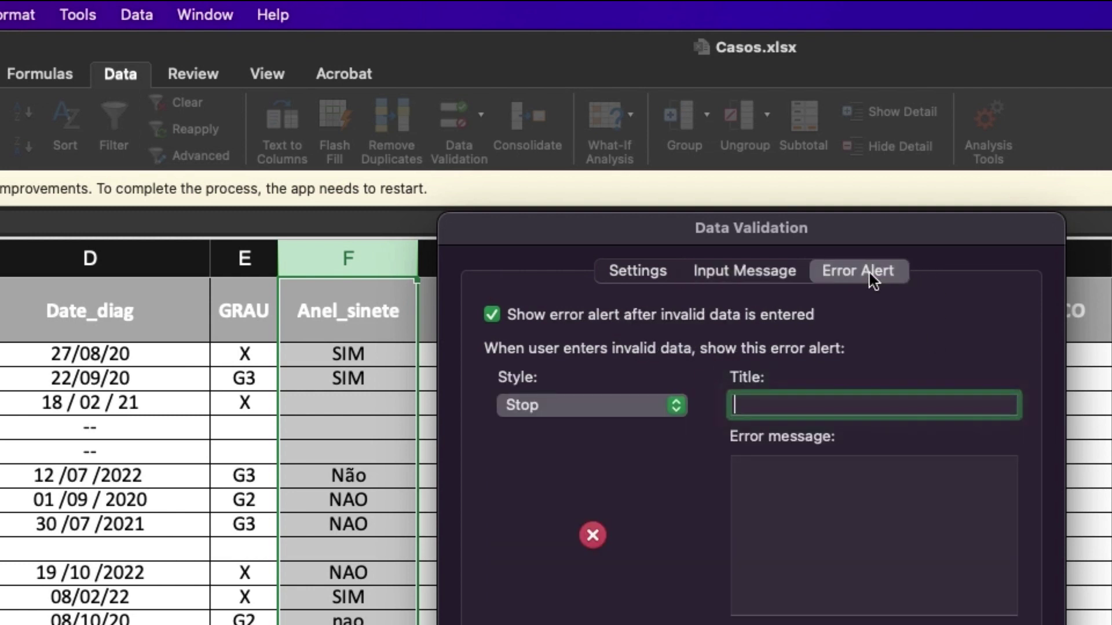
{"action": "left_click", "coordinate": [843, 520]}
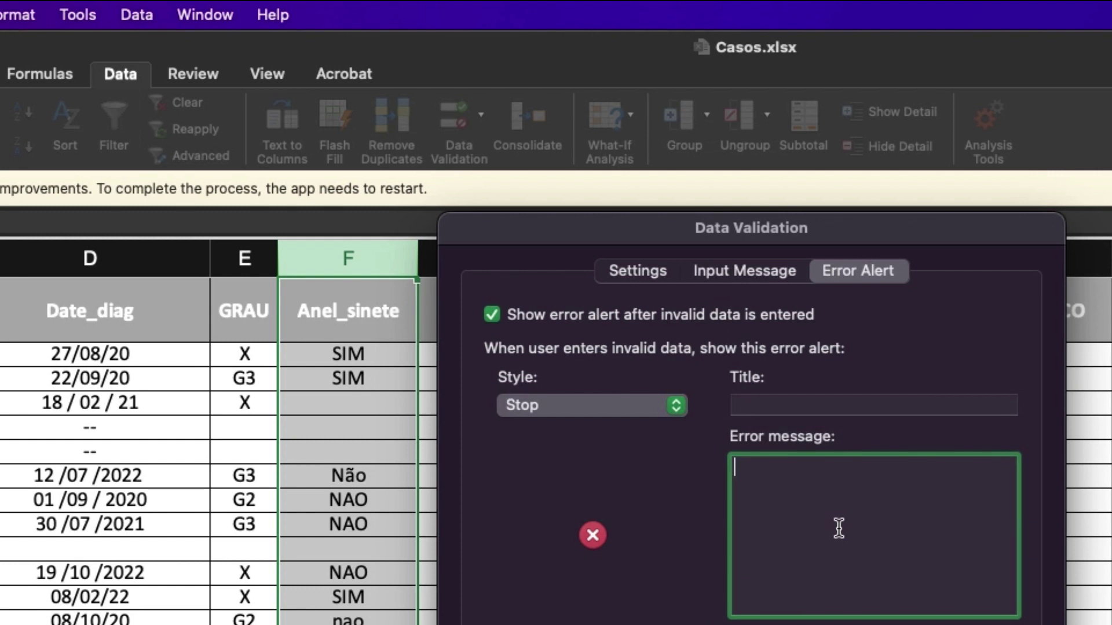
{"action": "key", "text": "super+v"}
Title the error alert "MEU AMIGO, VEJA AS OPCOES"
{"action": "left_click", "coordinate": [842, 395]}
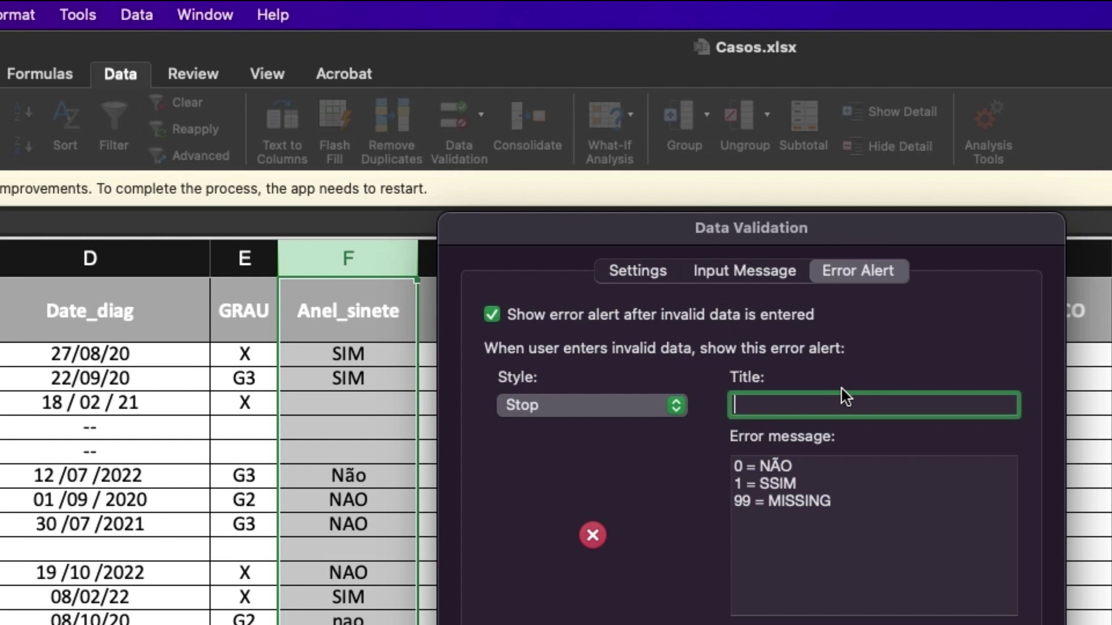
{"action": "type", "text": "MEU AMI"}
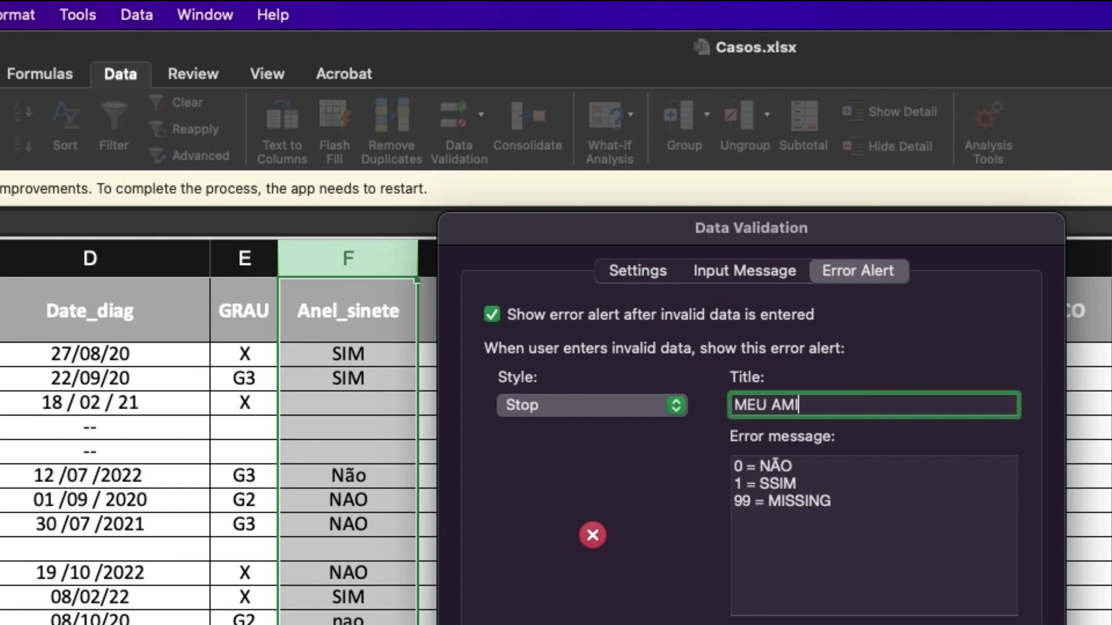
{"action": "type", "text": "GO, VEJA A"}
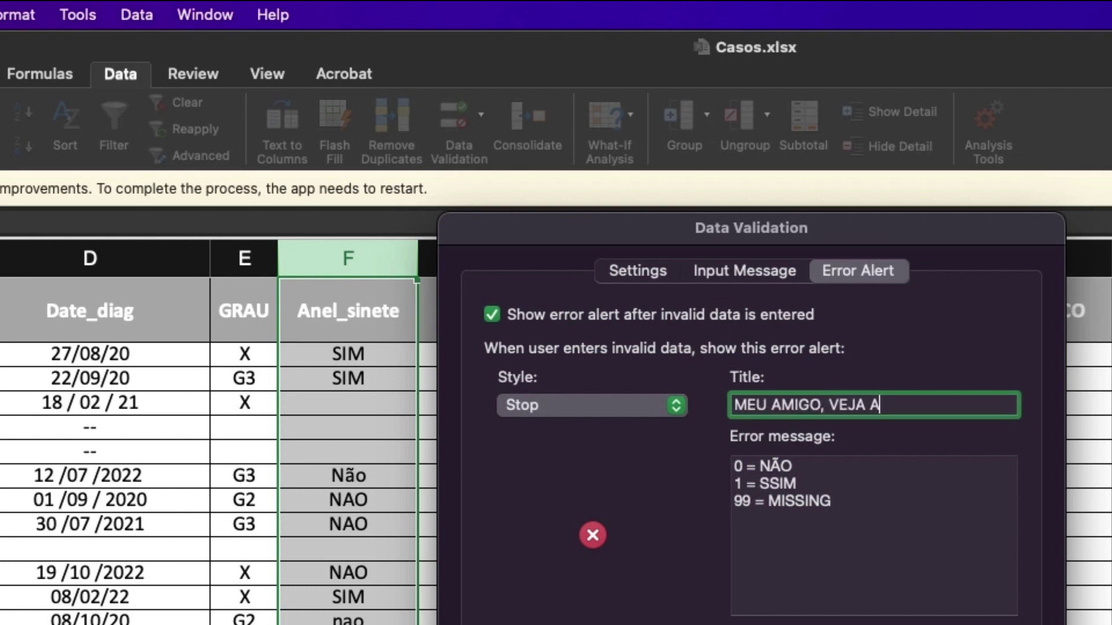
{"action": "type", "text": "S OPCOES"}
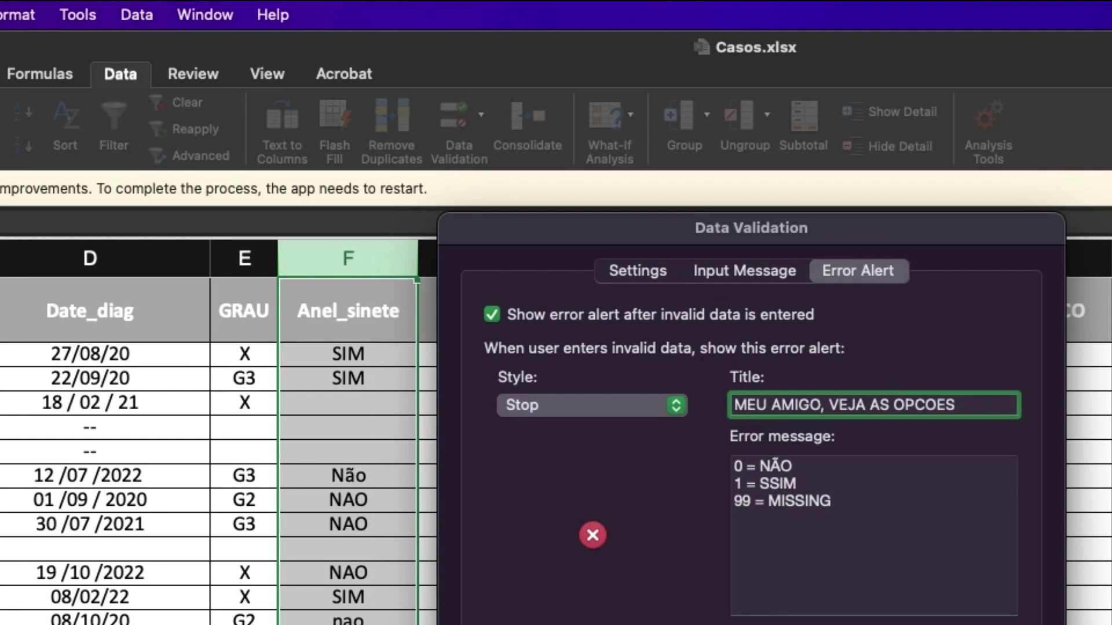
Apply the Anel_sinete validation and test it by trying to enter "sim" in cell F4
{"action": "left_click", "coordinate": [1018, 610]}
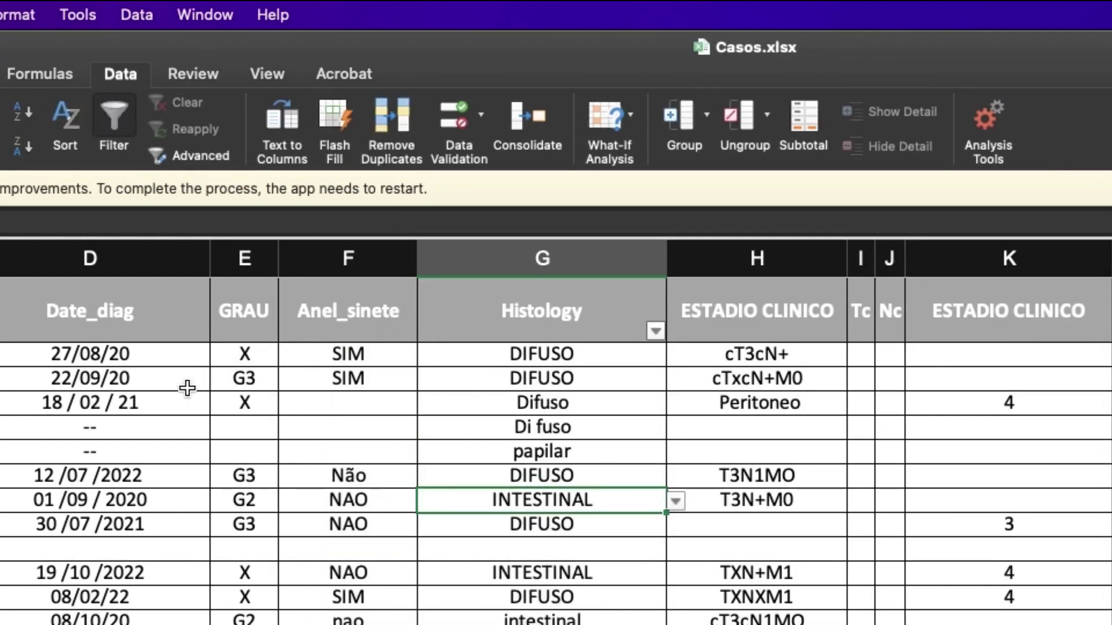
{"action": "left_click", "coordinate": [328, 404]}
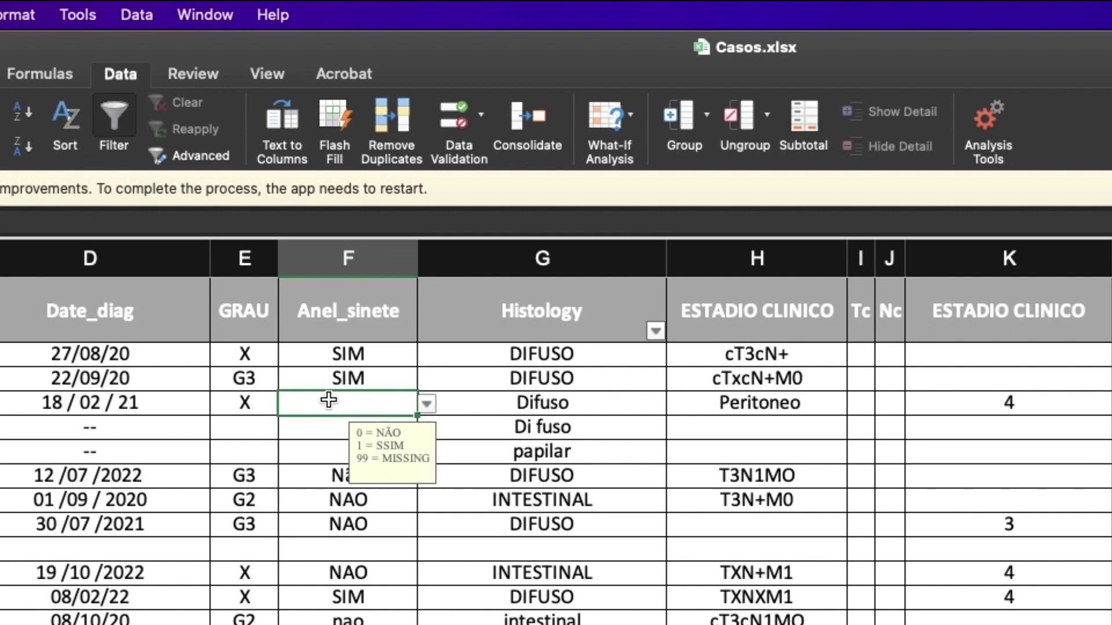
{"action": "double_click", "coordinate": [328, 404]}
{"action": "type", "text": "sim"}
{"action": "key", "text": "Return"}
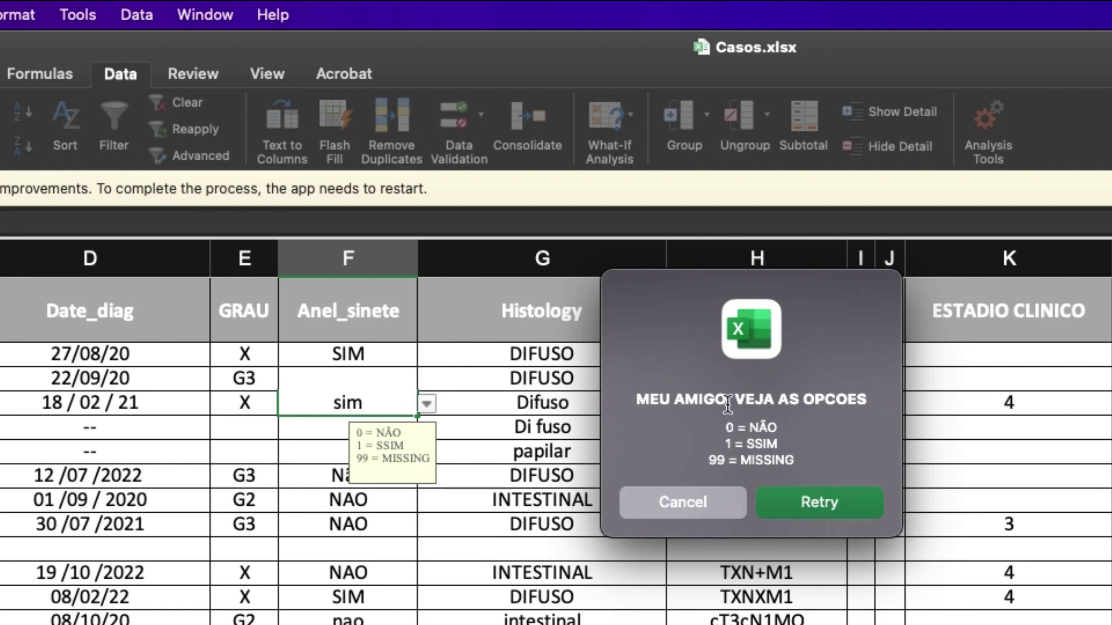
{"action": "left_click", "coordinate": [791, 501]}
{"action": "key", "text": "Return"}
{"action": "left_click", "coordinate": [628, 502]}
Fill cell F4 of the Anel_sinete column with the allowed value 1 from its validation list
{"action": "left_click", "coordinate": [342, 483]}
{"action": "left_click", "coordinate": [348, 580]}
{"action": "left_click", "coordinate": [348, 624]}
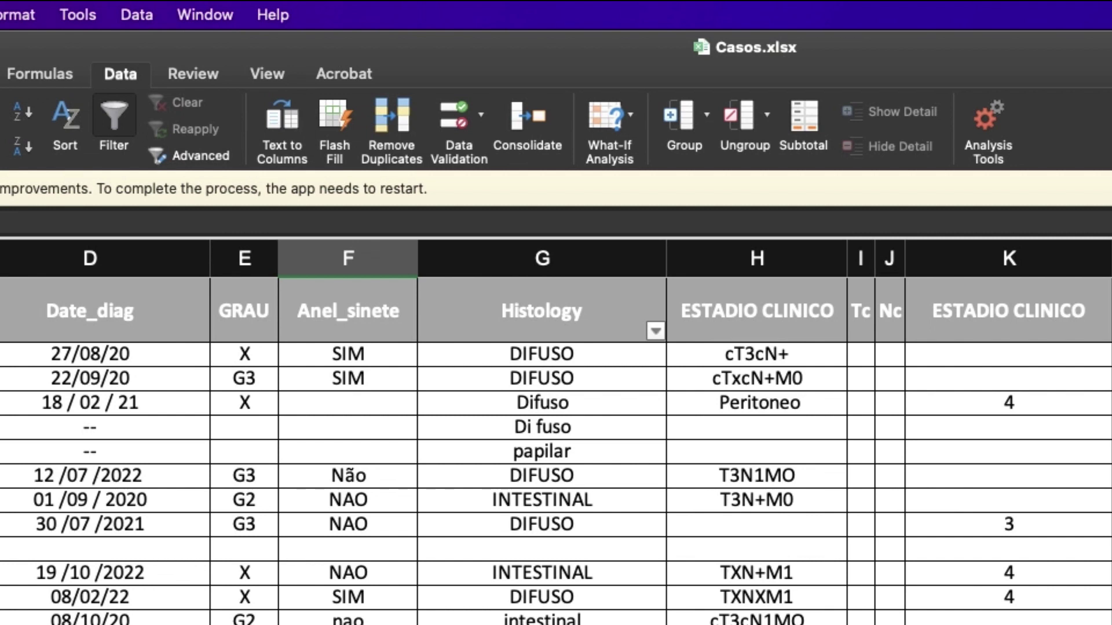
{"action": "left_click", "coordinate": [377, 379]}
{"action": "left_click", "coordinate": [313, 401]}
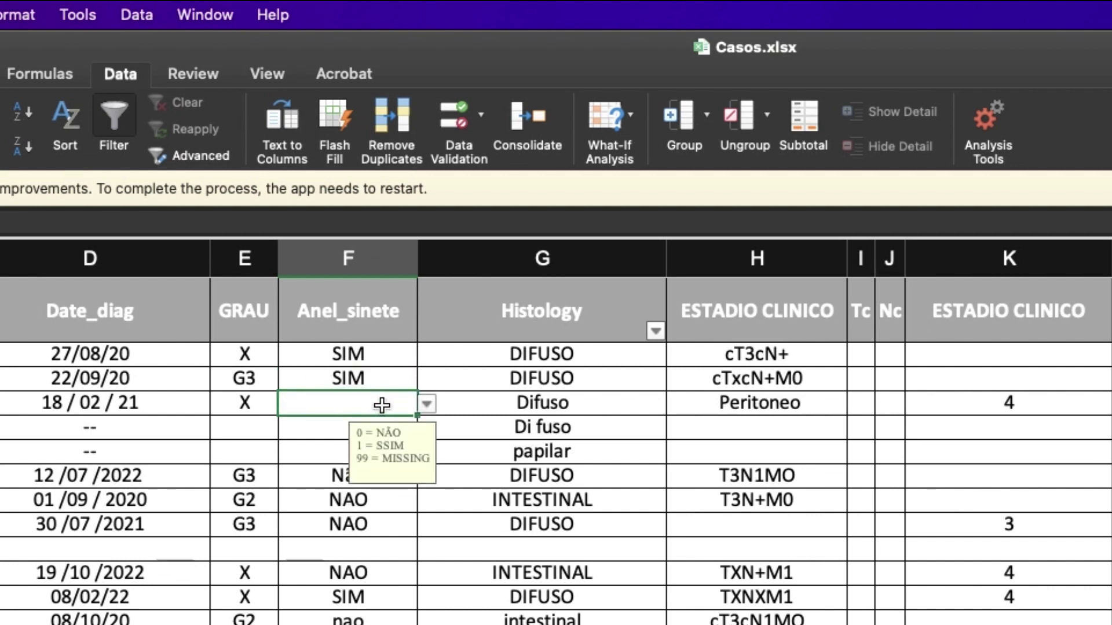
{"action": "left_click", "coordinate": [428, 404]}
{"action": "left_click", "coordinate": [304, 450]}
{"action": "left_click", "coordinate": [311, 534]}
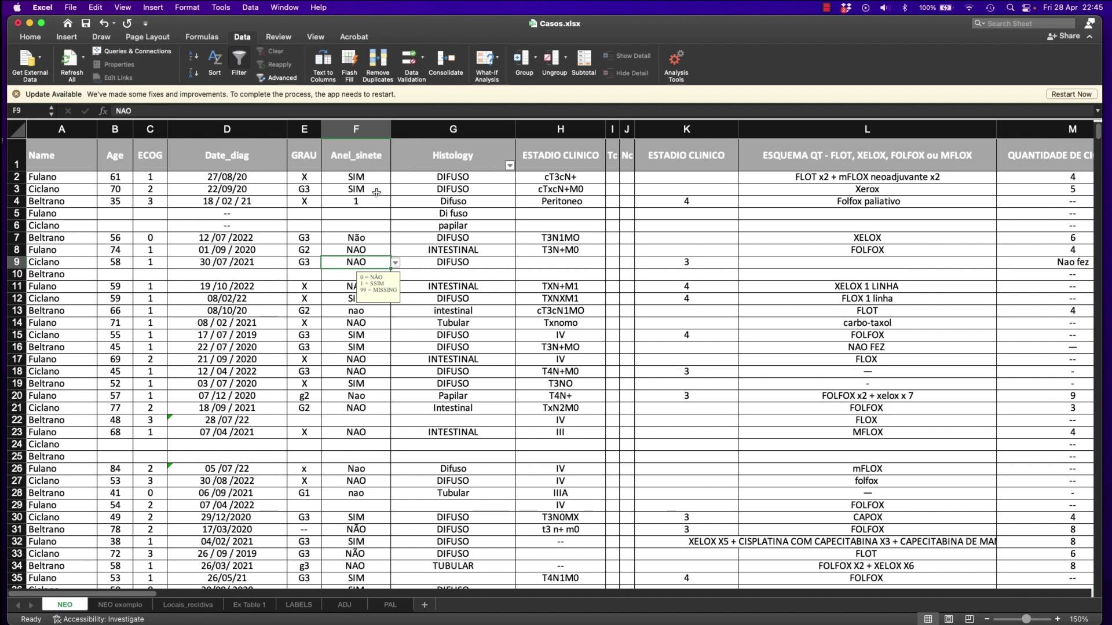
{"action": "left_click", "coordinate": [360, 140]}
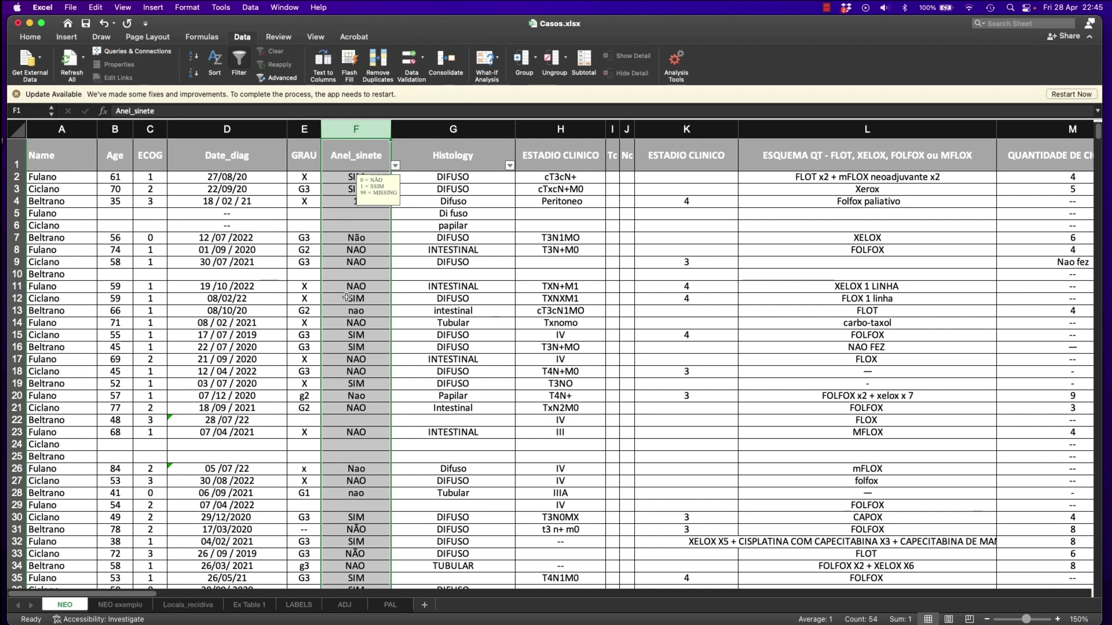
{"action": "left_click", "coordinate": [364, 397]}
{"action": "left_click", "coordinate": [358, 250]}
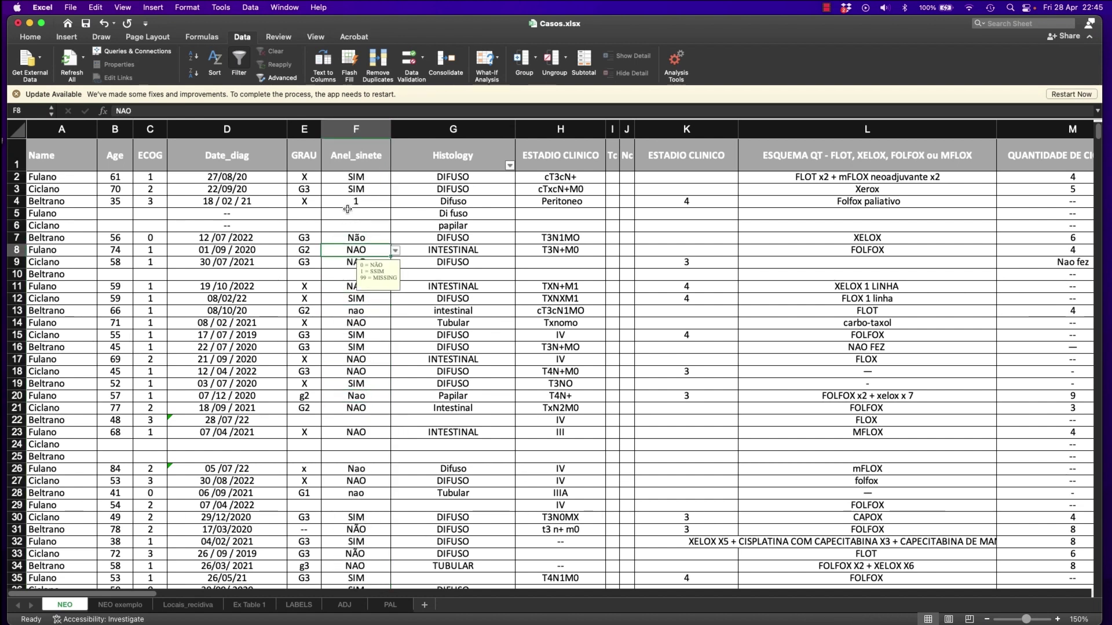
{"action": "left_click", "coordinate": [347, 204]}
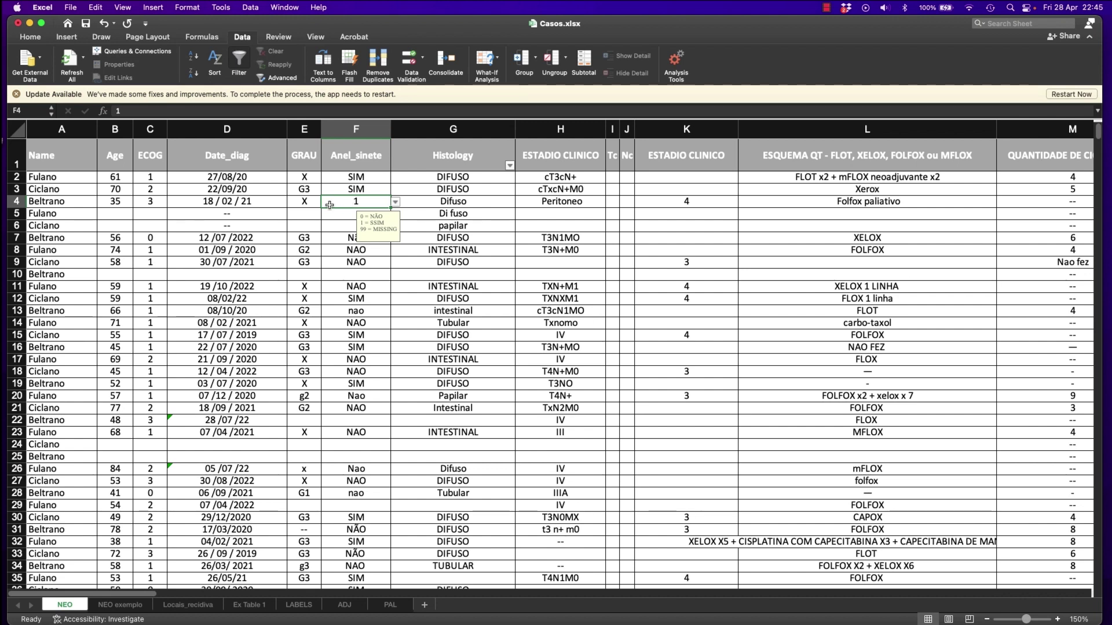
{"action": "left_click", "coordinate": [359, 262]}
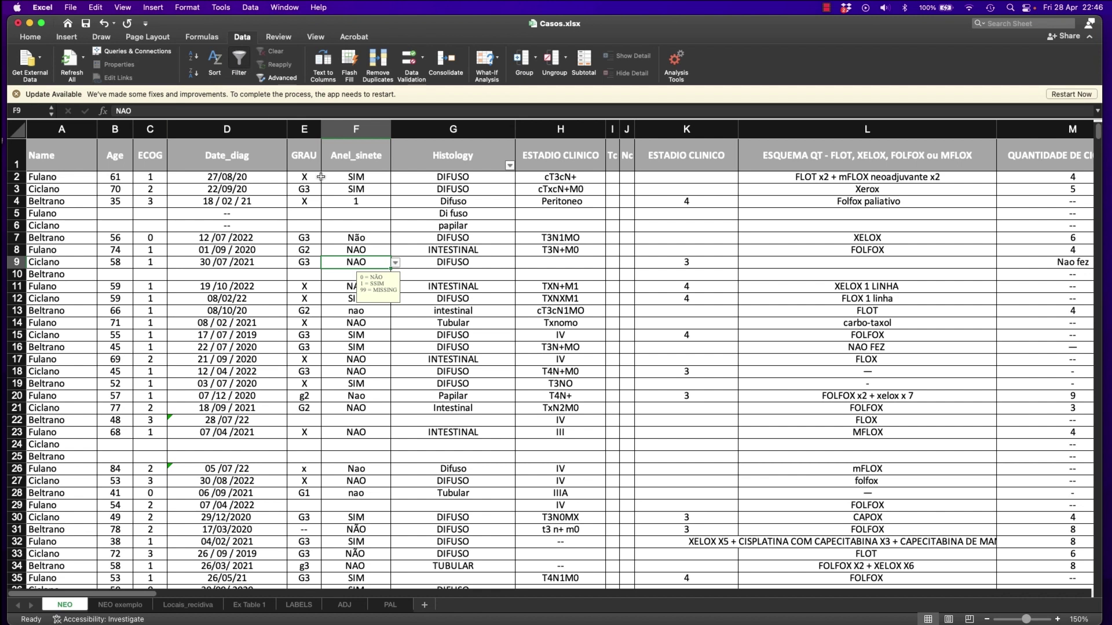
{"action": "left_click", "coordinate": [323, 177]}
{"action": "left_click", "coordinate": [355, 234]}
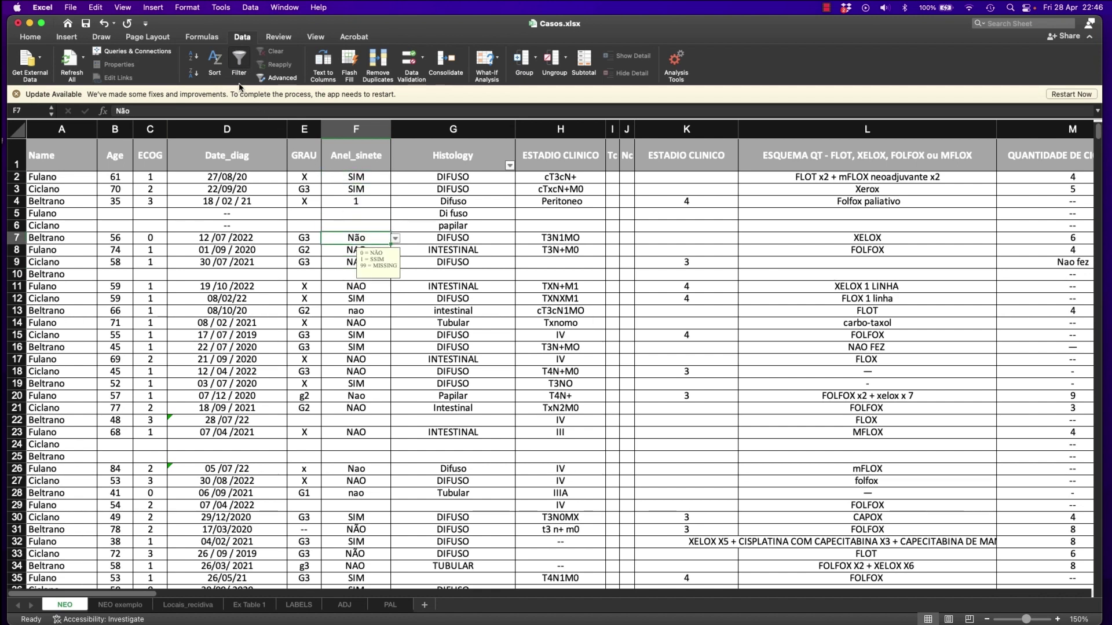
Add filters to all the column headers and view the distinct values in Anel_sinete
{"action": "left_click", "coordinate": [239, 61]}
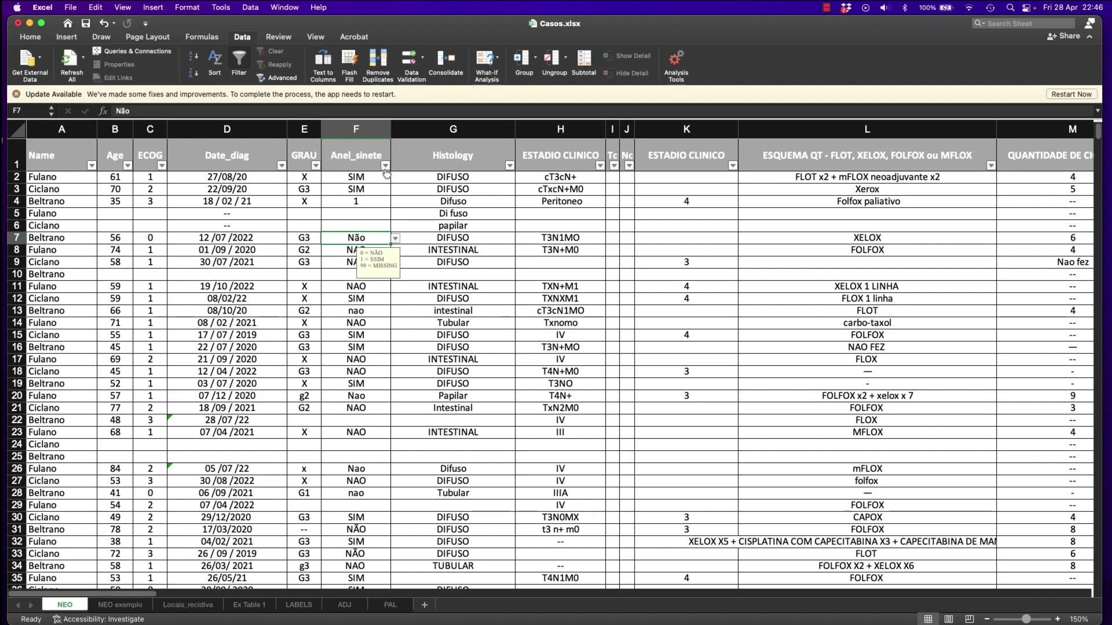
{"action": "left_click", "coordinate": [385, 167]}
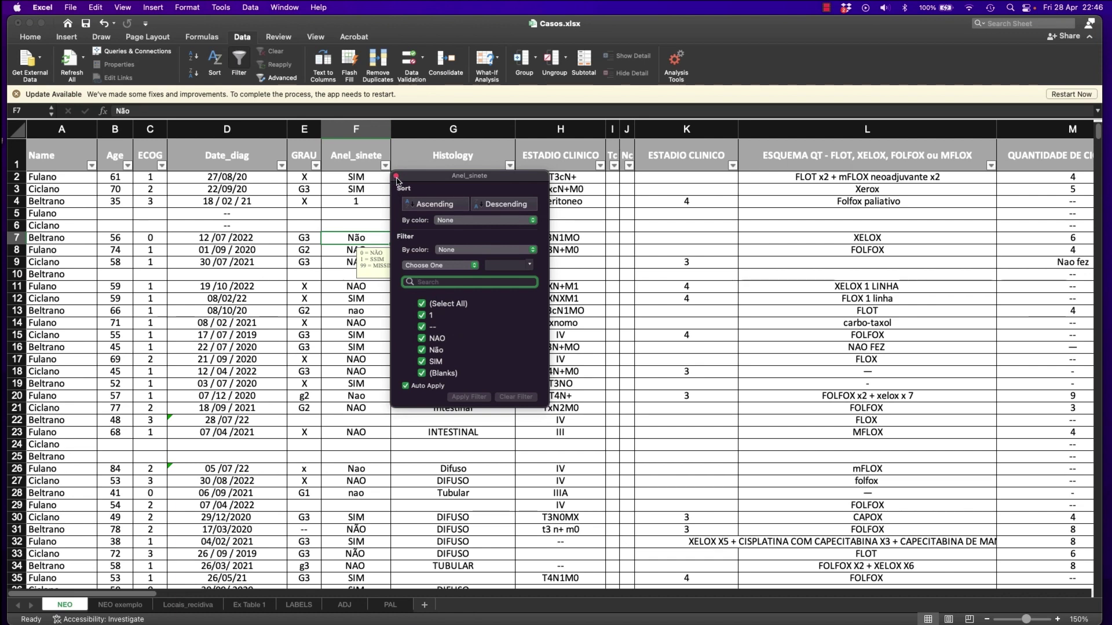
{"action": "key", "text": "Escape"}
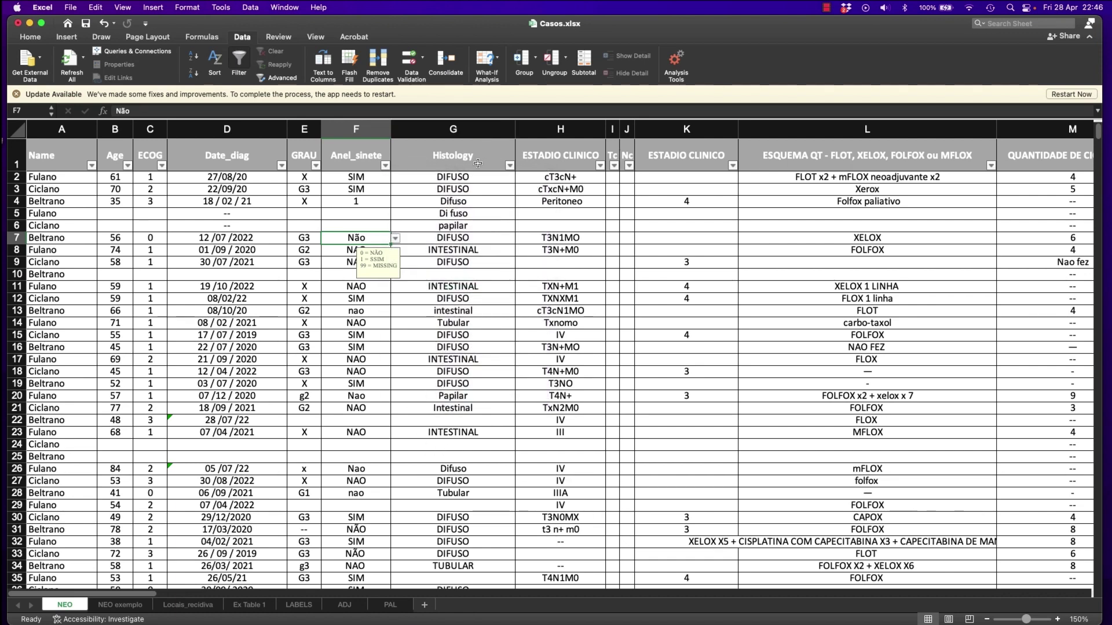
Review the full list of distinct values in the Histology column's filter
{"action": "left_click", "coordinate": [478, 153]}
{"action": "left_click", "coordinate": [509, 166]}
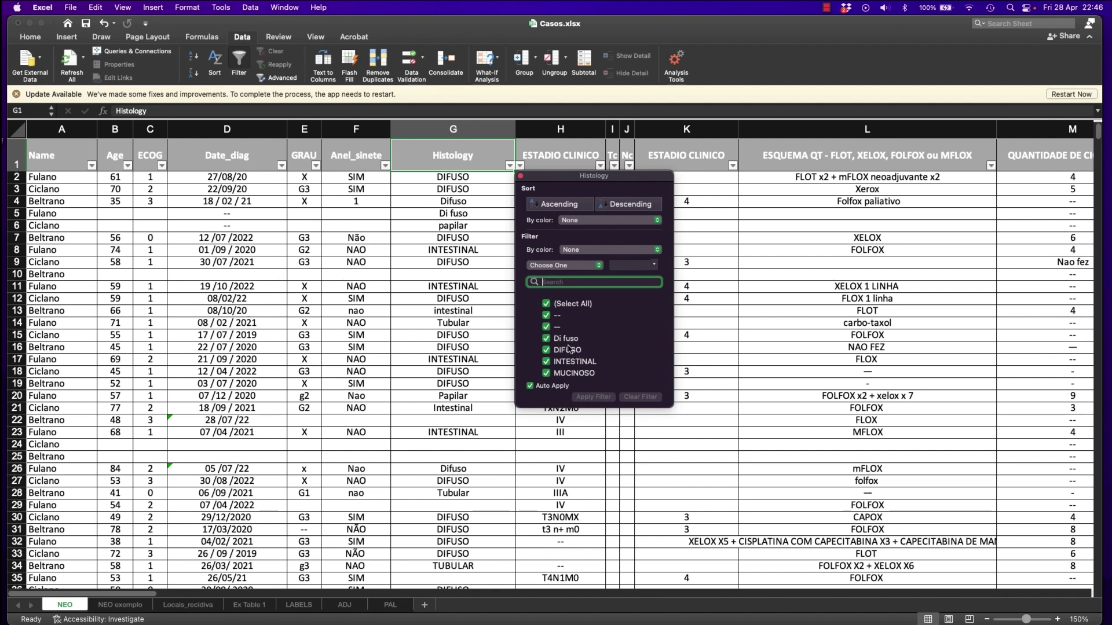
{"action": "scroll", "coordinate": [574, 359], "scroll_direction": "down", "scroll_amount": 3}
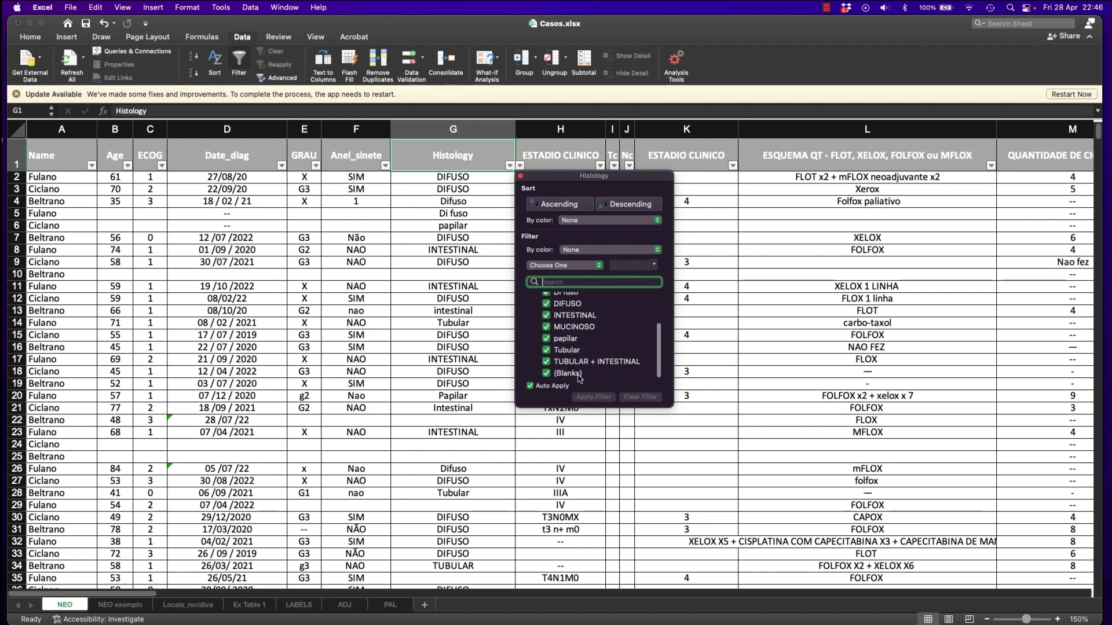
{"action": "scroll", "coordinate": [568, 348], "scroll_direction": "up", "scroll_amount": 5}
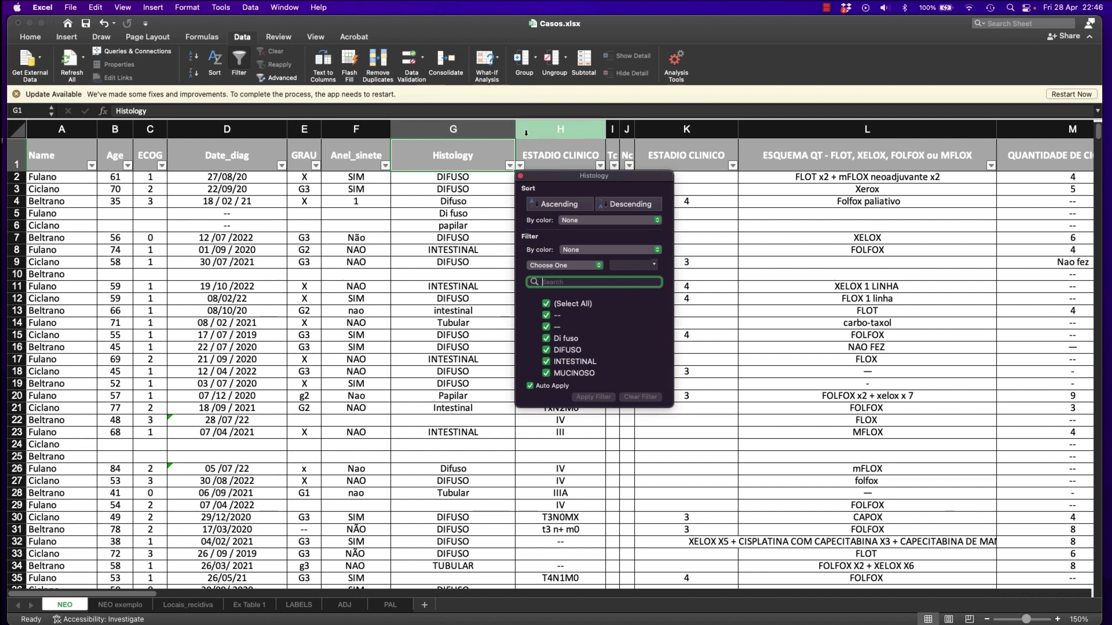
{"action": "left_click", "coordinate": [451, 336]}
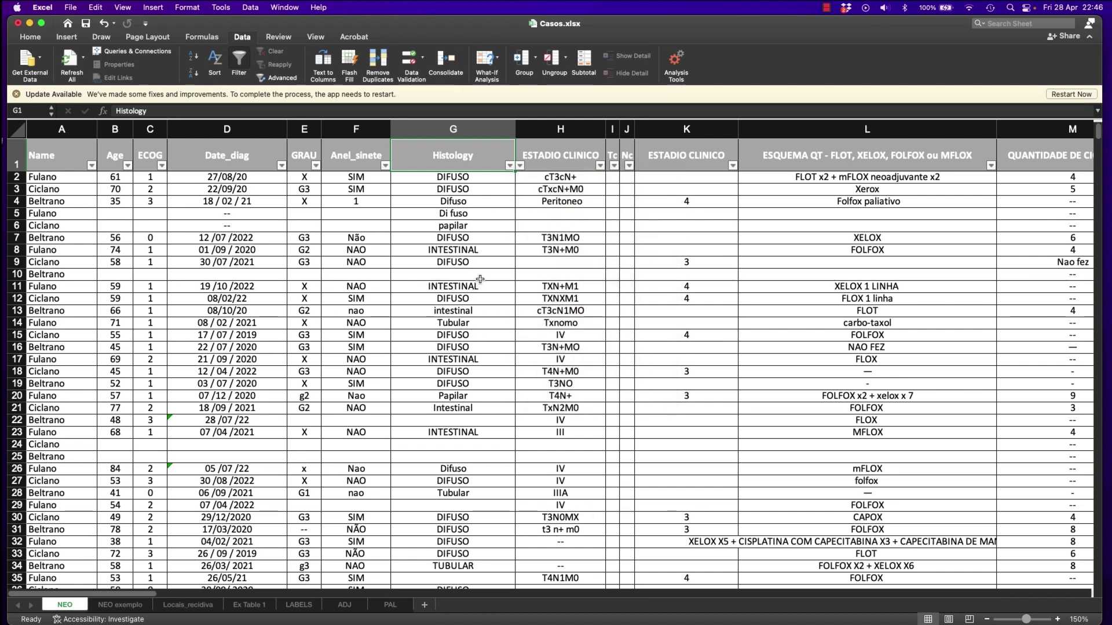
Examine how the dates are written in the cells of the Date_diag column
{"action": "left_click", "coordinate": [243, 252]}
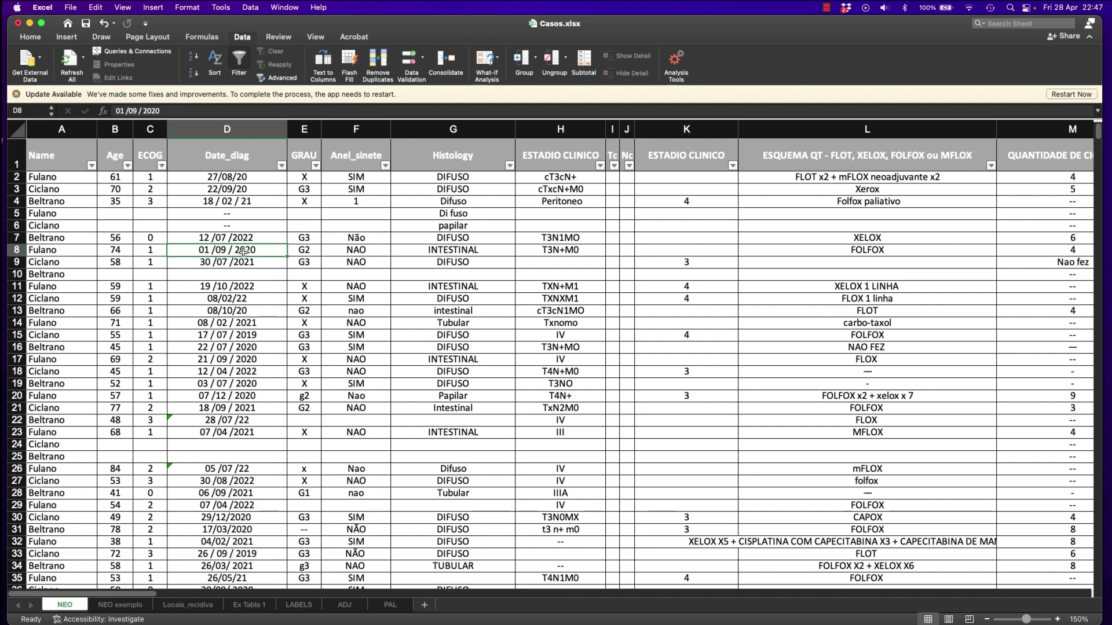
{"action": "left_click", "coordinate": [249, 179]}
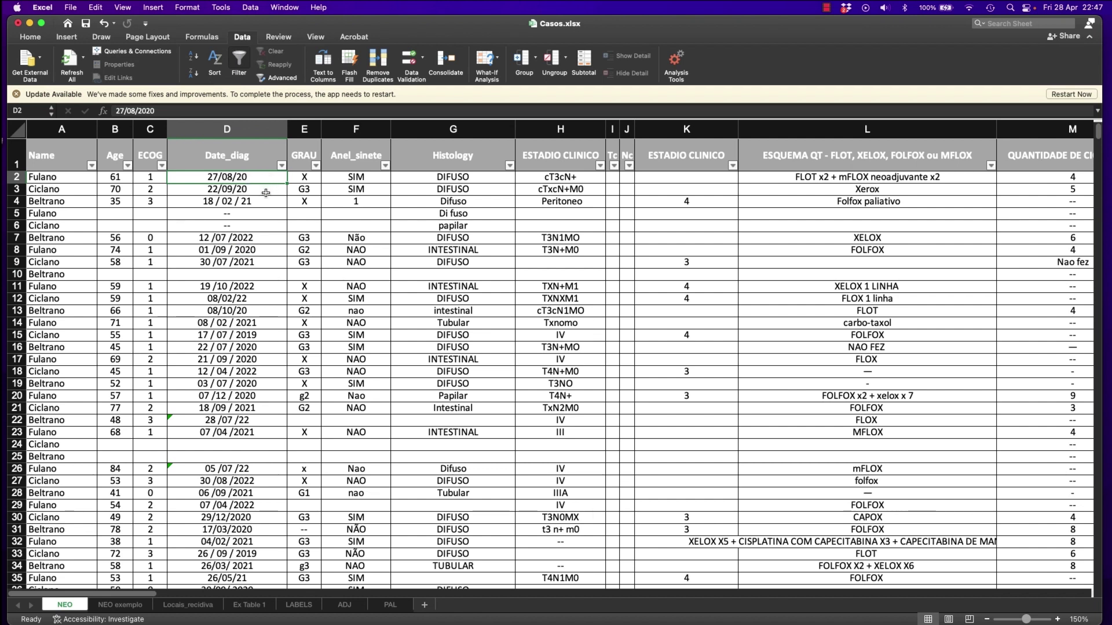
{"action": "left_click", "coordinate": [258, 202]}
{"action": "left_click", "coordinate": [256, 190]}
{"action": "left_click", "coordinate": [252, 204]}
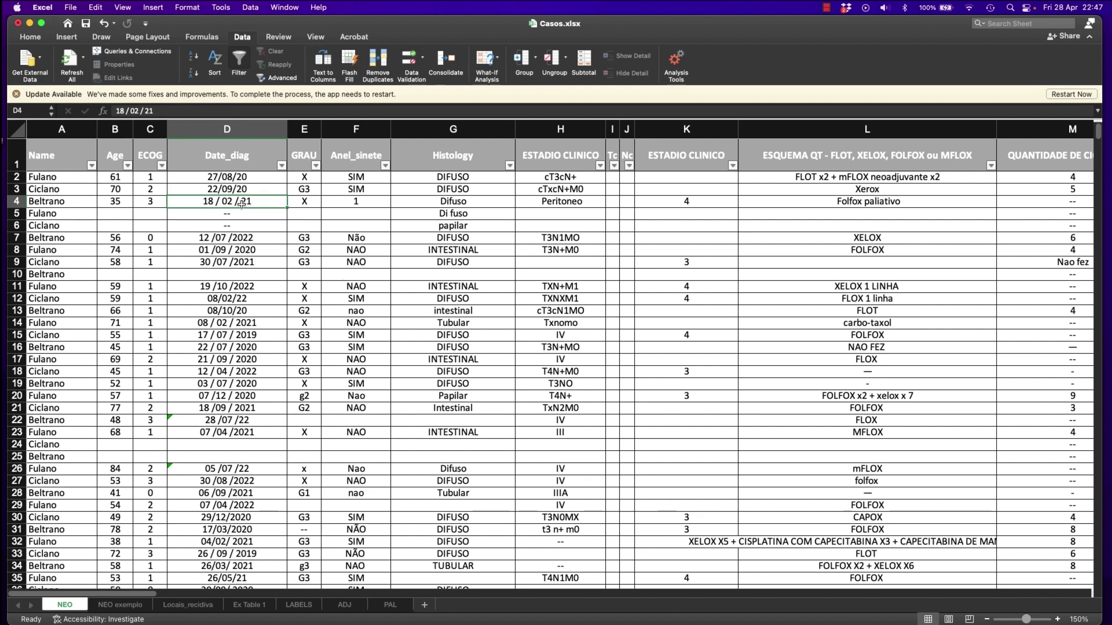
{"action": "left_click", "coordinate": [131, 111]}
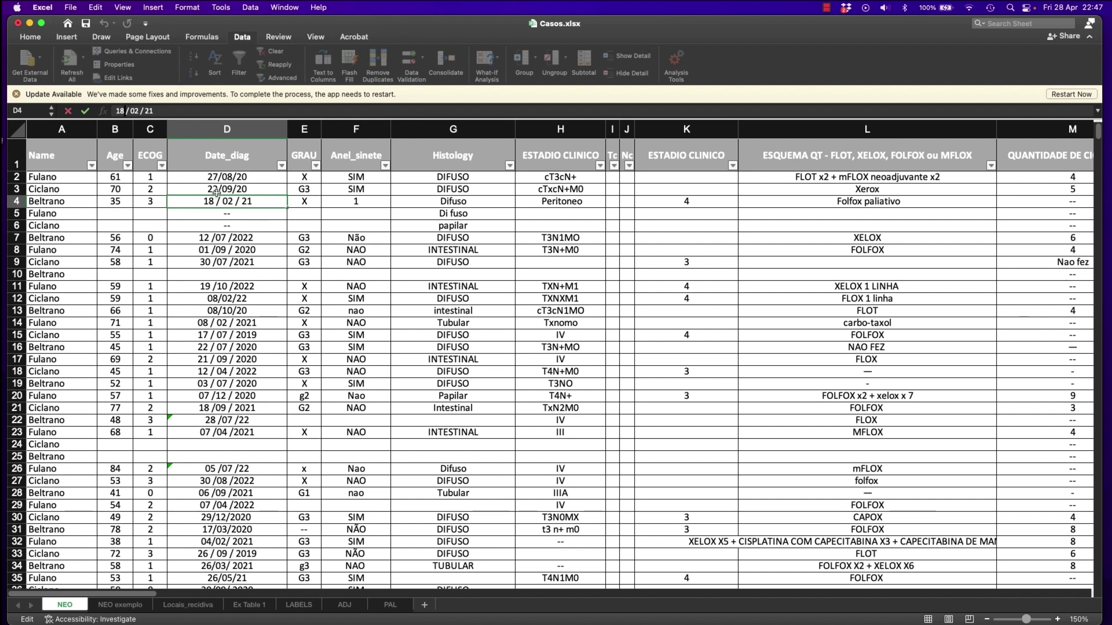
{"action": "left_click", "coordinate": [225, 224]}
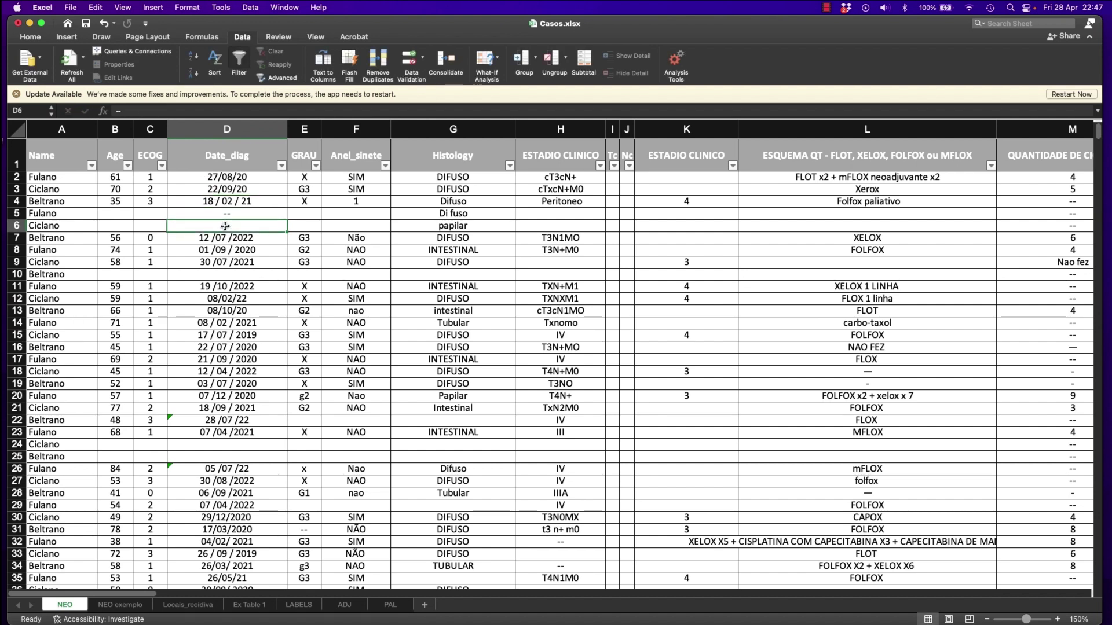
{"action": "scroll", "coordinate": [228, 299], "scroll_direction": "down", "scroll_amount": 5}
{"action": "scroll", "coordinate": [228, 300], "scroll_direction": "down", "scroll_amount": 5}
{"action": "scroll", "coordinate": [244, 304], "scroll_direction": "up", "scroll_amount": 10}
Set up date validation for the whole Date_diag column (D), allowing only dates greater than 01/01/2001
{"action": "left_click", "coordinate": [227, 129]}
{"action": "left_click", "coordinate": [412, 61]}
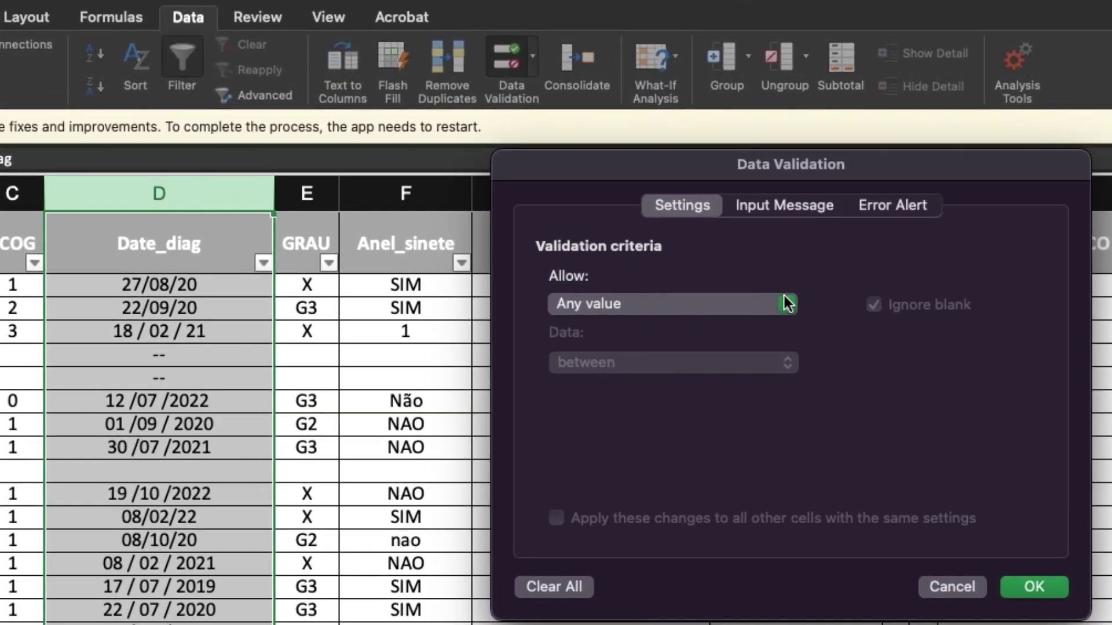
{"action": "left_click", "coordinate": [784, 296]}
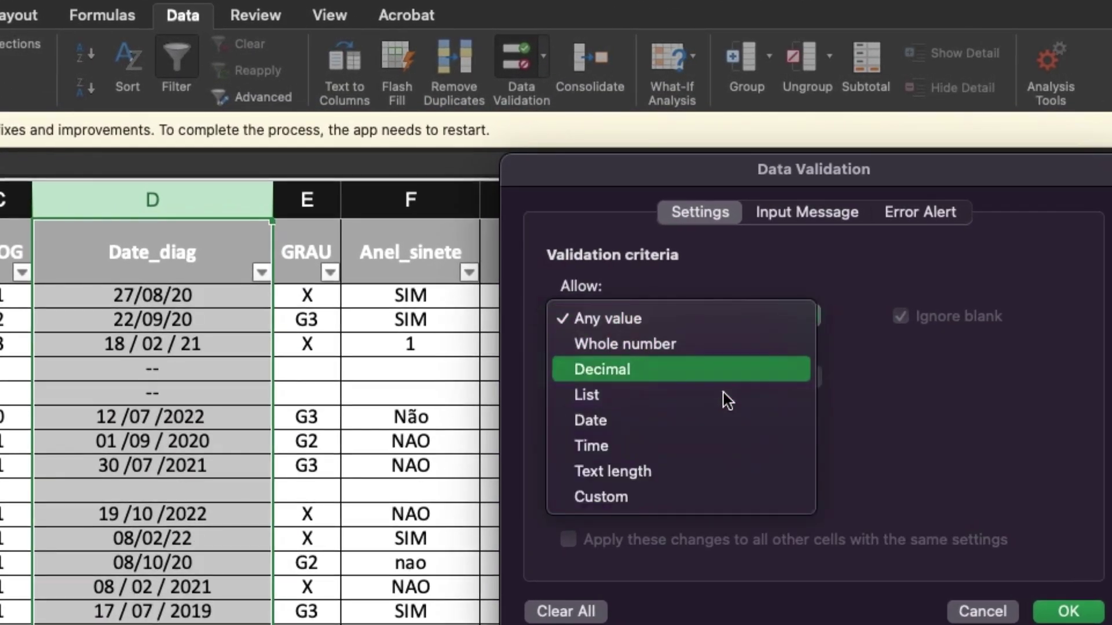
{"action": "left_click", "coordinate": [694, 405]}
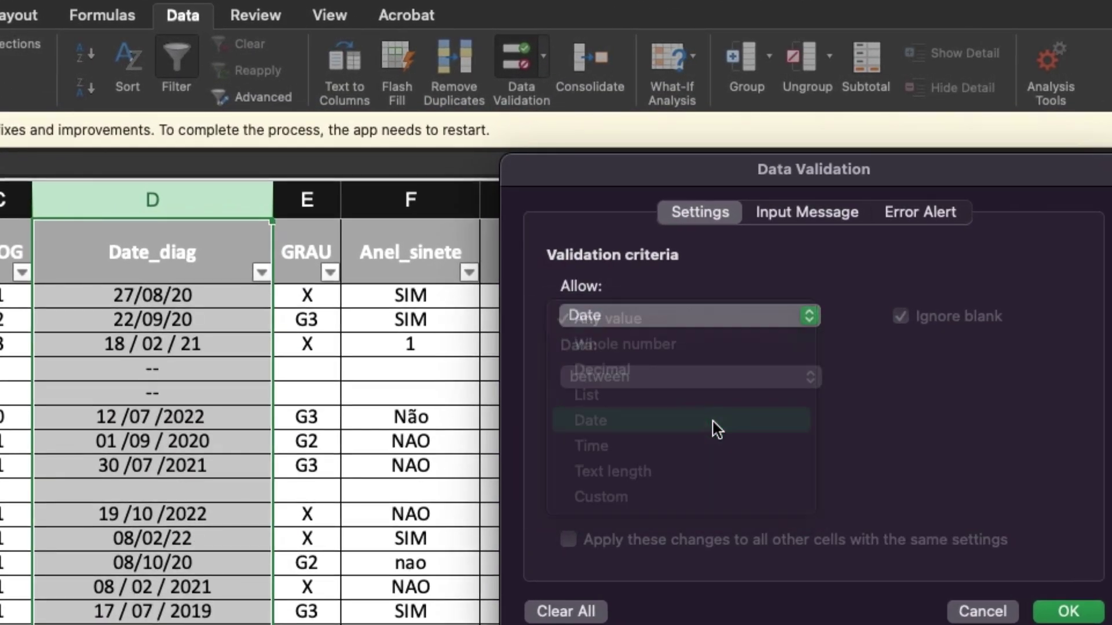
{"action": "left_click", "coordinate": [807, 379]}
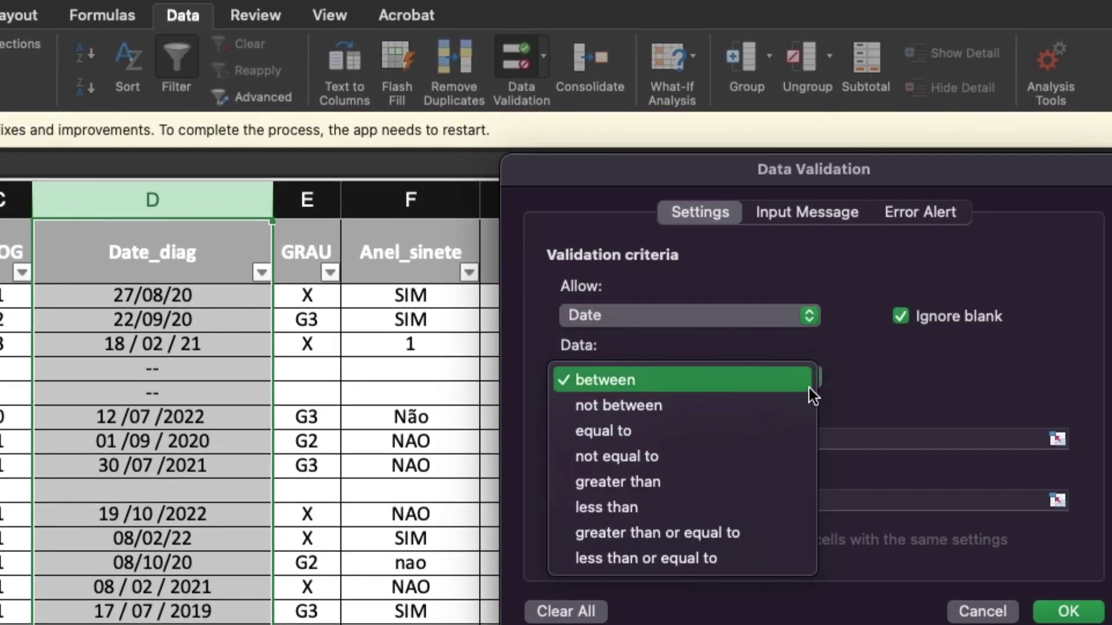
{"action": "left_click", "coordinate": [671, 487]}
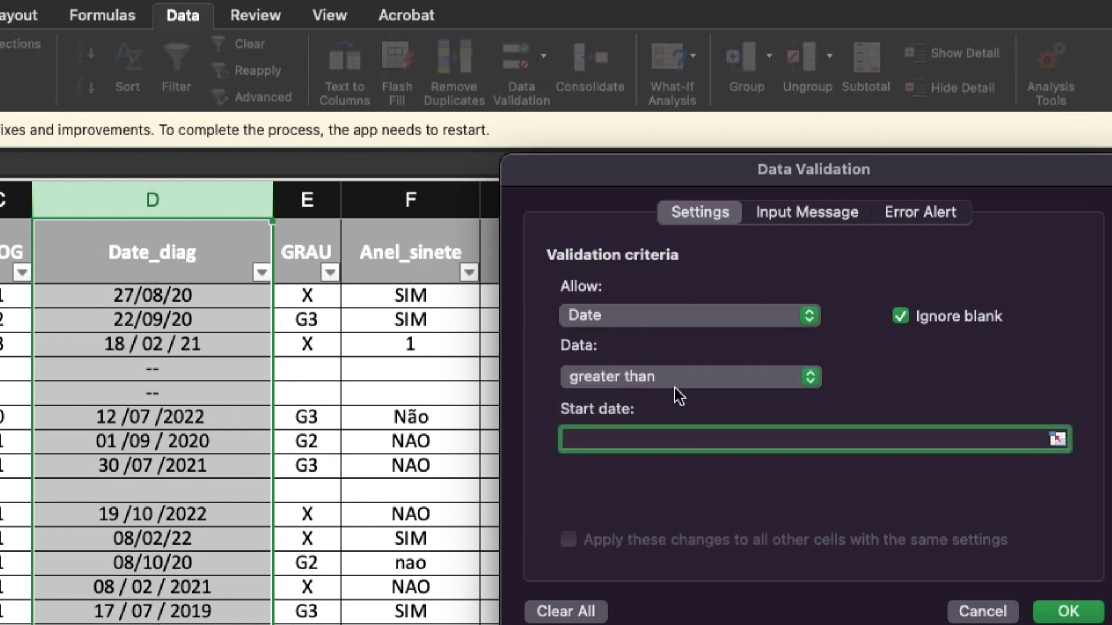
{"action": "type", "text": "01/01/2001"}
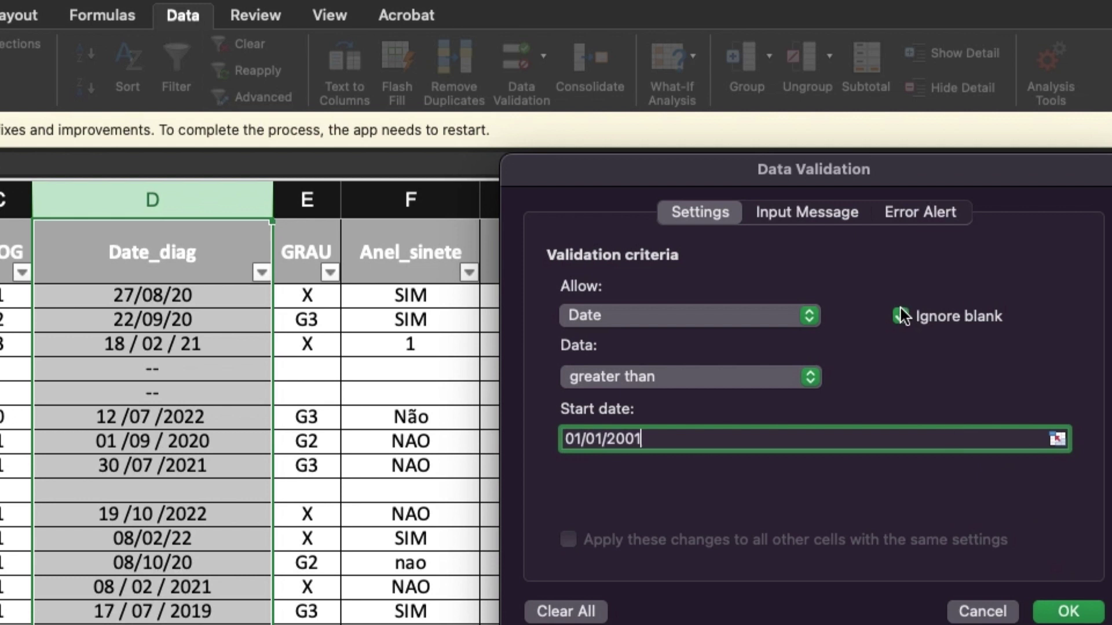
Give the Date_diag validation's error alert the message "APENAS DATAS" and apply the validation
{"action": "left_click", "coordinate": [826, 220]}
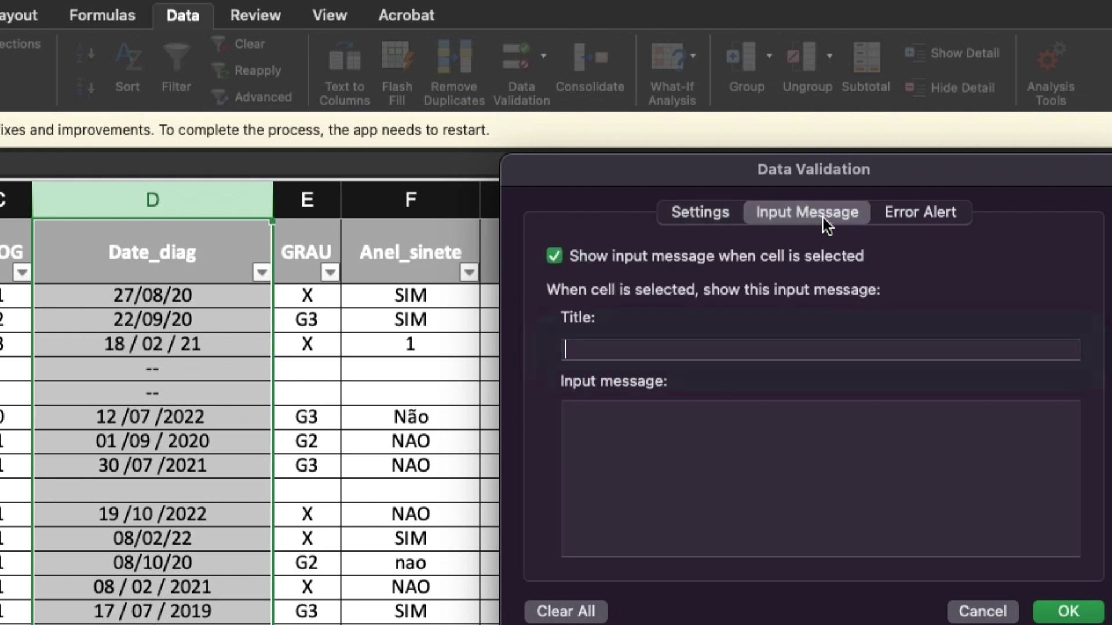
{"action": "left_click", "coordinate": [918, 225]}
{"action": "left_click", "coordinate": [915, 430]}
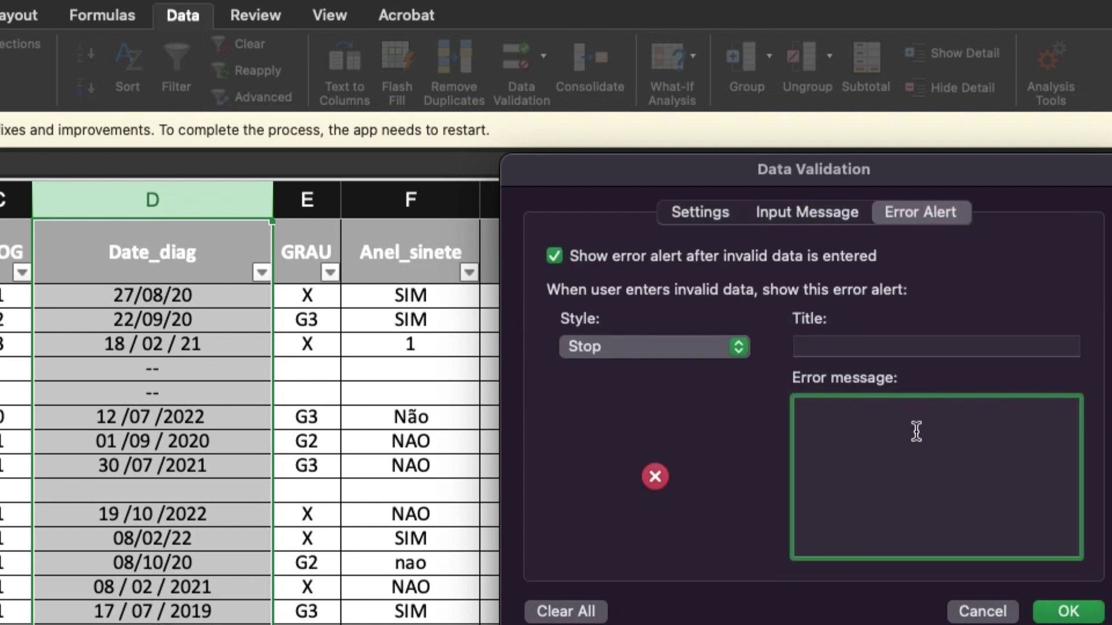
{"action": "type", "text": "APENAS DATAS"}
{"action": "left_click", "coordinate": [1069, 611]}
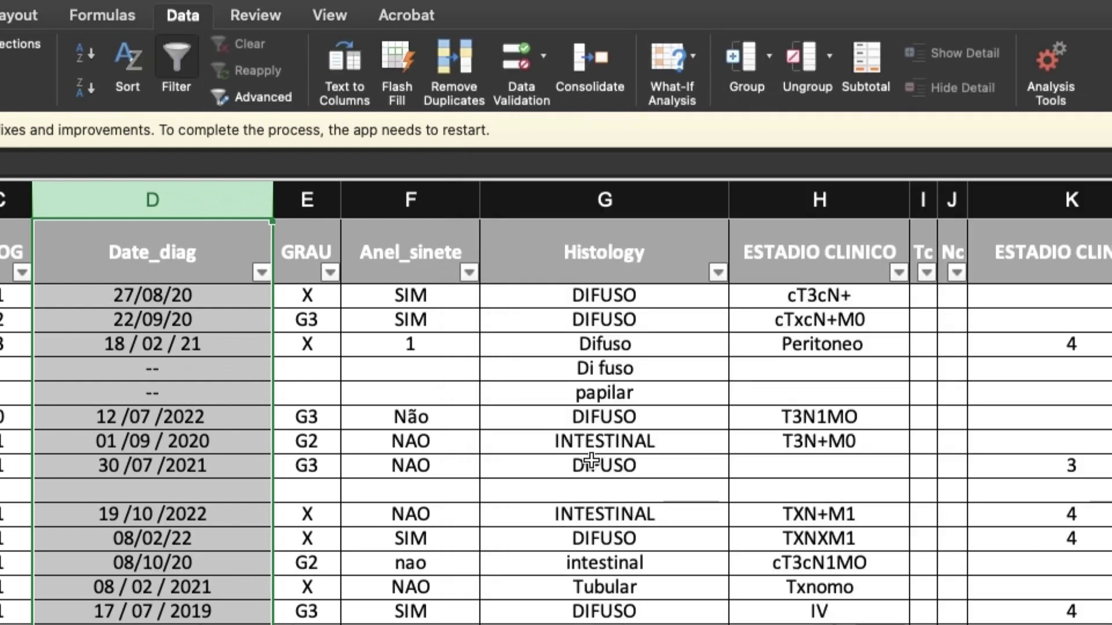
Test the Date_diag validation by trying to enter the text "SJNDF" in cell D5
{"action": "left_click", "coordinate": [402, 463]}
{"action": "left_click", "coordinate": [165, 369]}
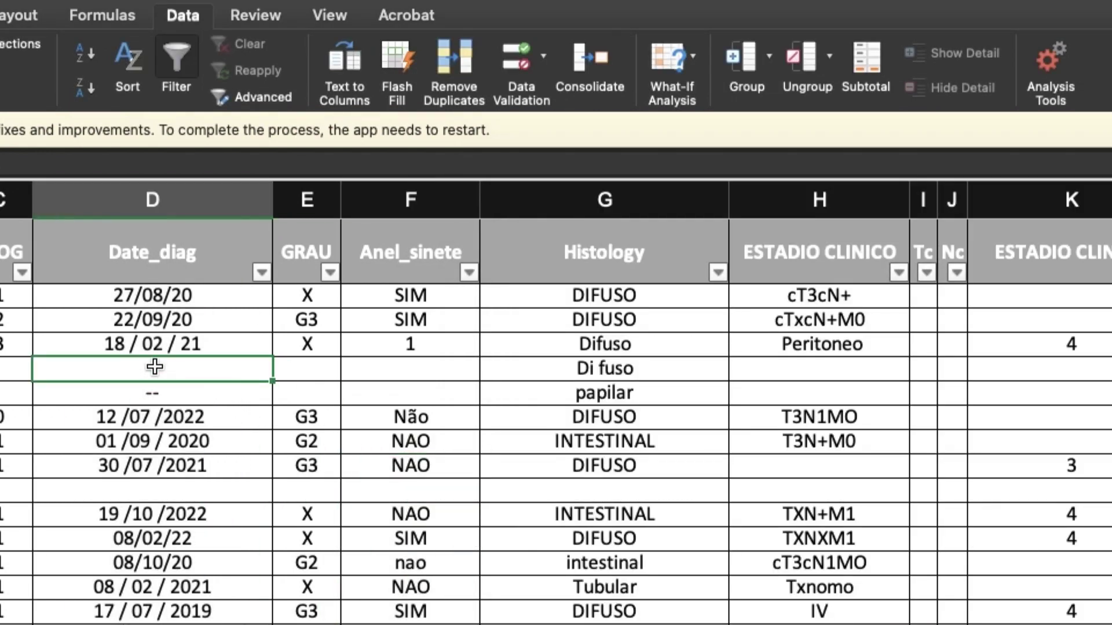
{"action": "type", "text": "SJNDF"}
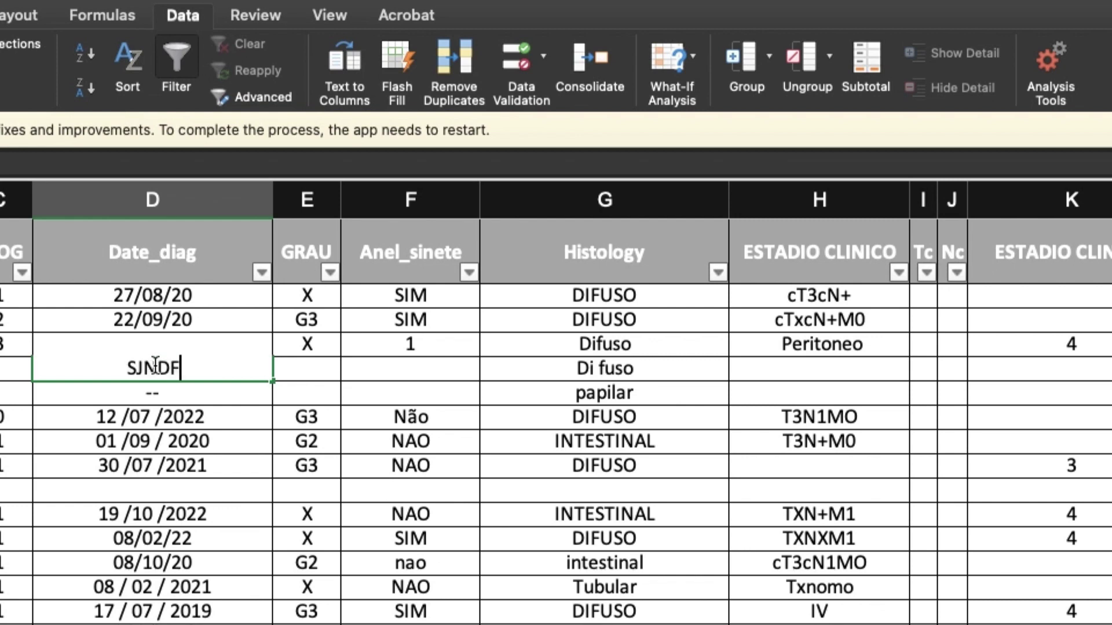
{"action": "key", "text": "Return"}
{"action": "left_click", "coordinate": [774, 438]}
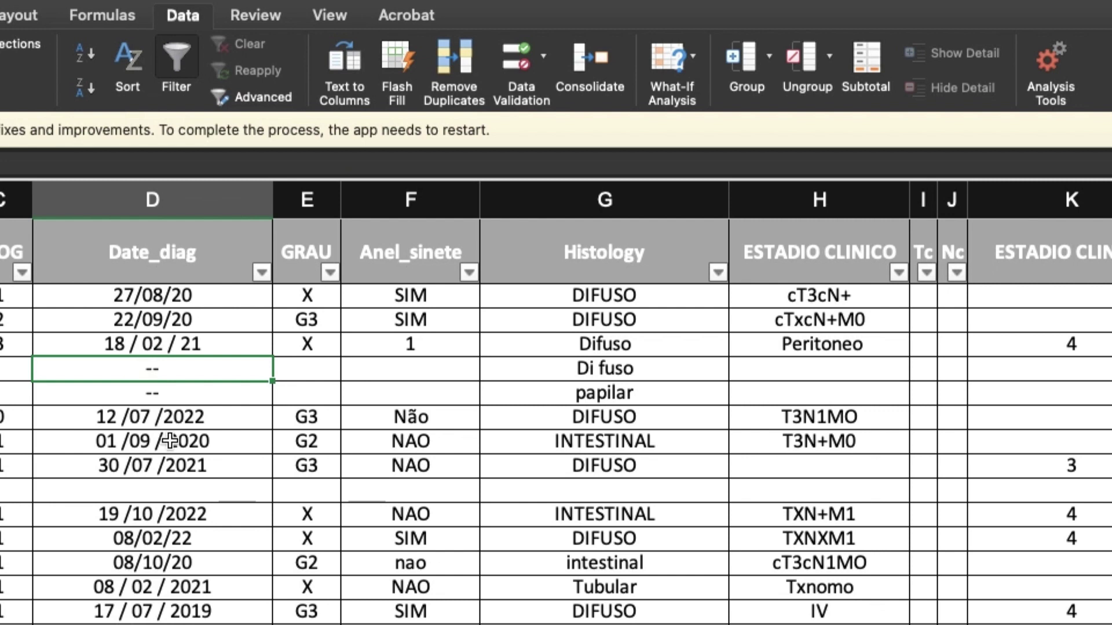
Test the Date_diag validation by entering the valid date 22/09/20 in cell D5
{"action": "type", "text": "22/"}
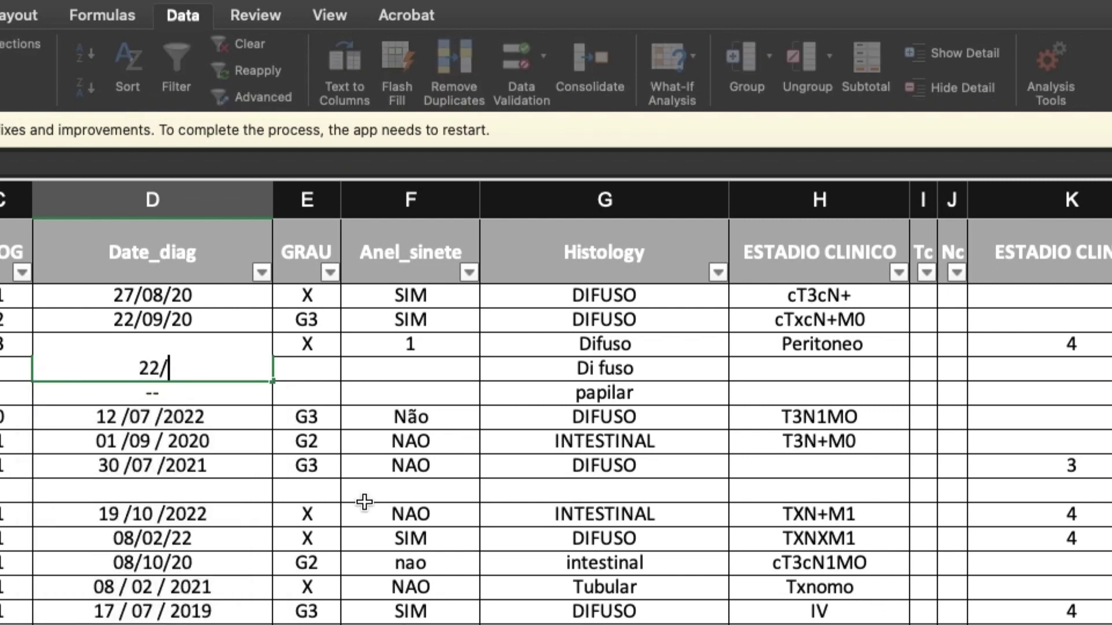
{"action": "type", "text": "09/20"}
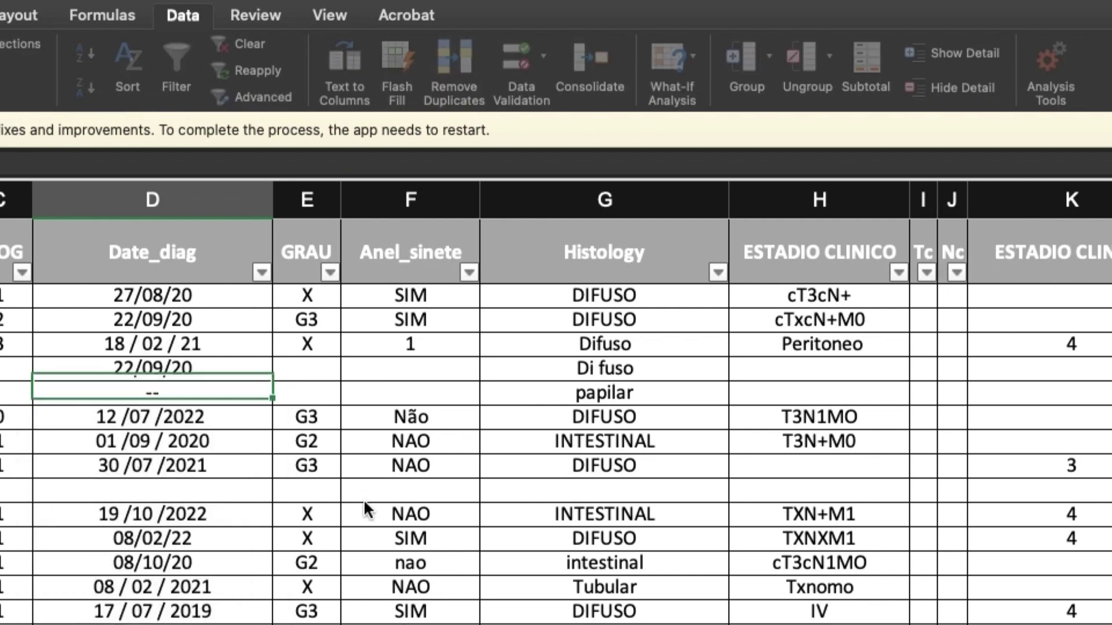
{"action": "key", "text": "Return"}
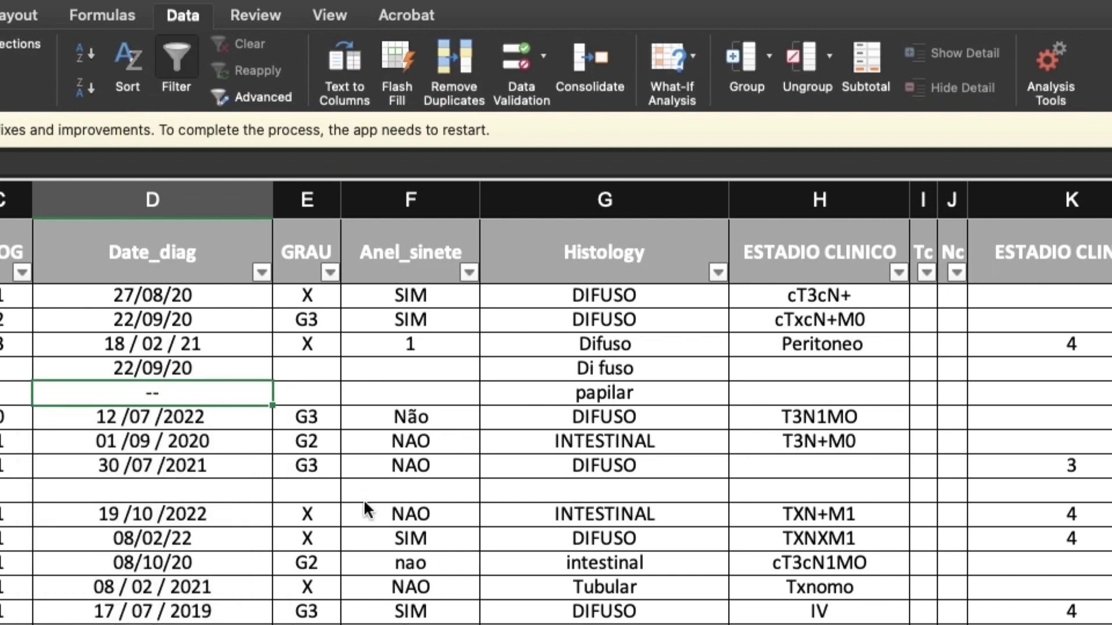
Replace the date in cell D5 with 18 /09 /2021, written with spaces around the slashes
{"action": "left_click", "coordinate": [194, 369]}
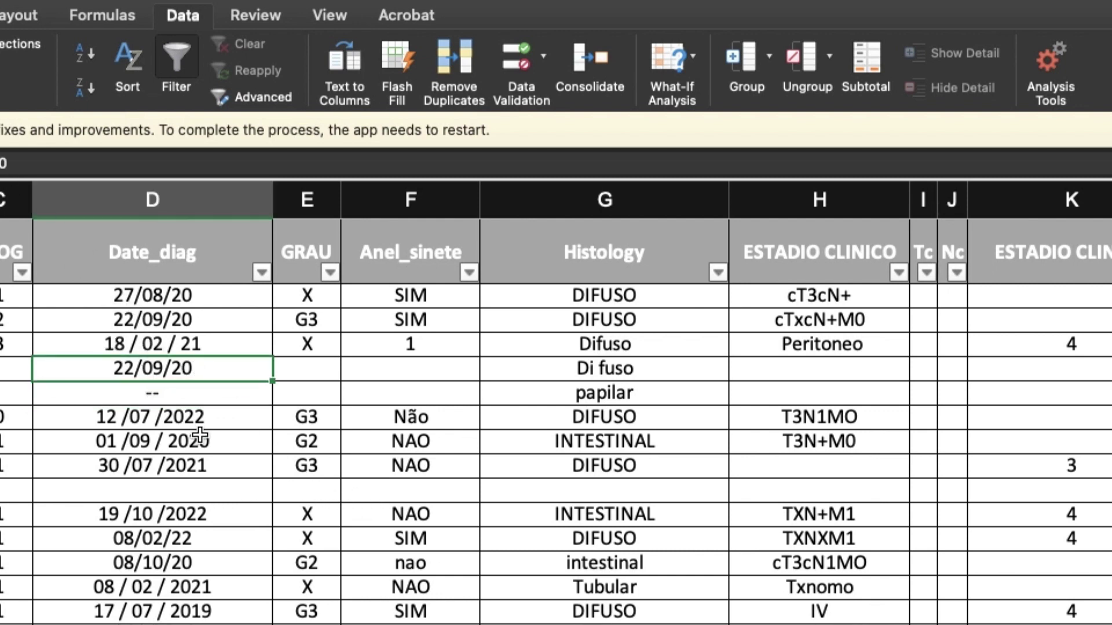
{"action": "type", "text": "18"}
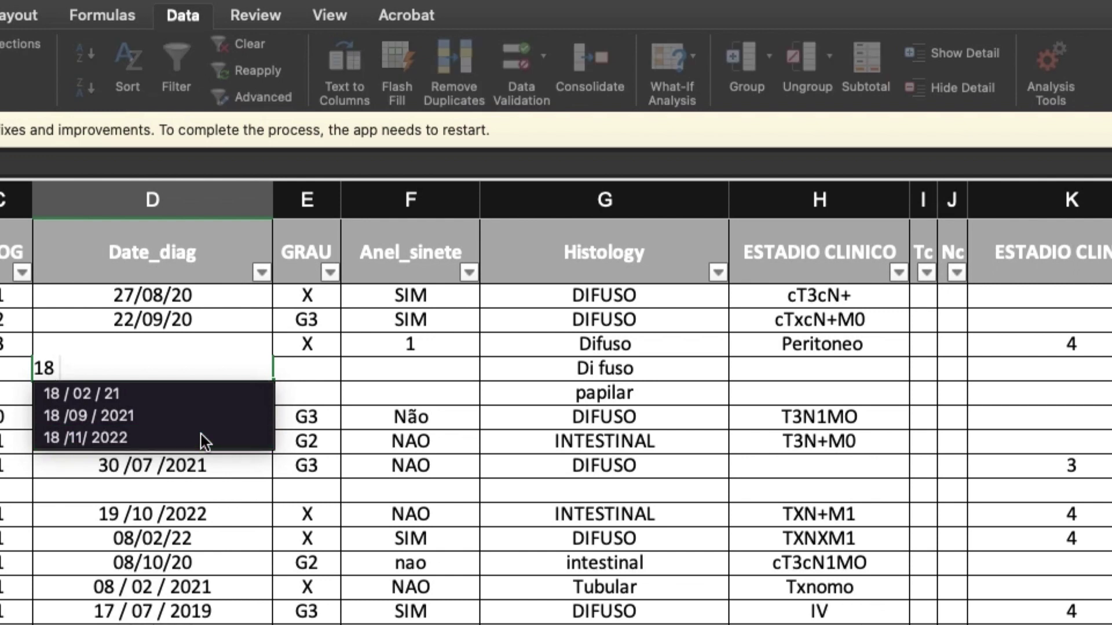
{"action": "type", "text": " /09 /"}
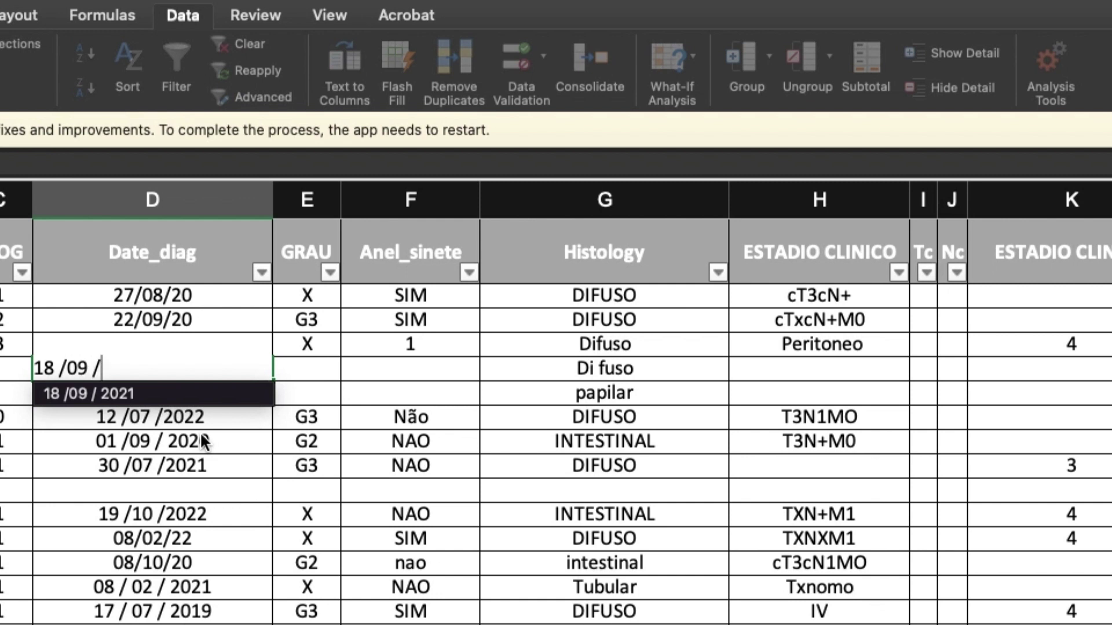
{"action": "type", "text": "2021"}
{"action": "key", "text": "Return"}
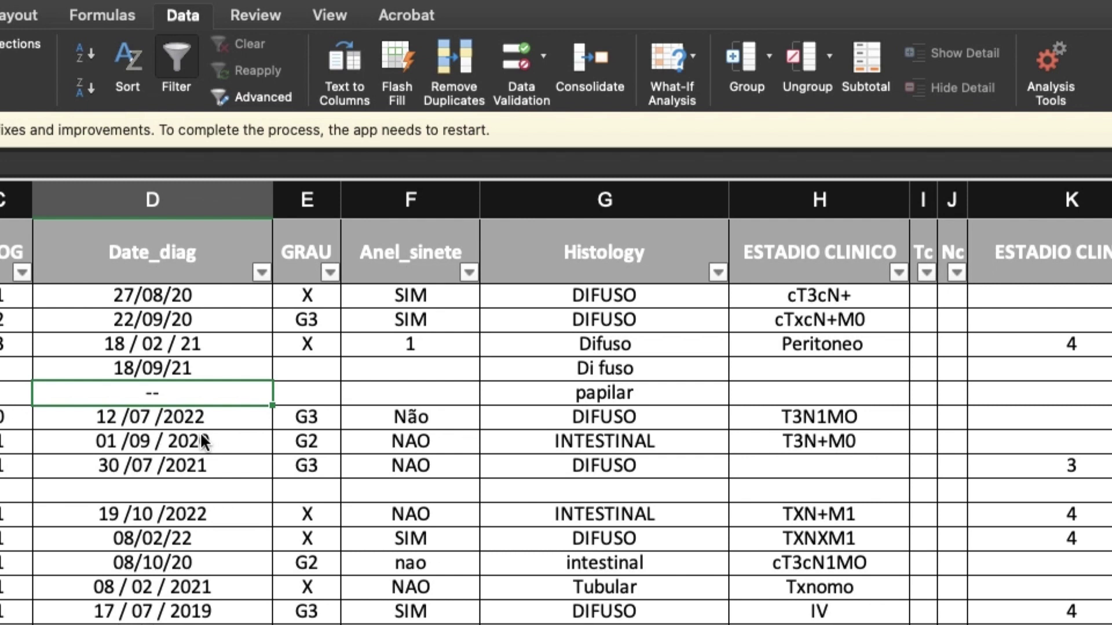
Compare how the dates are written in the Date_diag cells, with and without spaces and with two- or four-digit years
{"action": "left_click", "coordinate": [185, 373]}
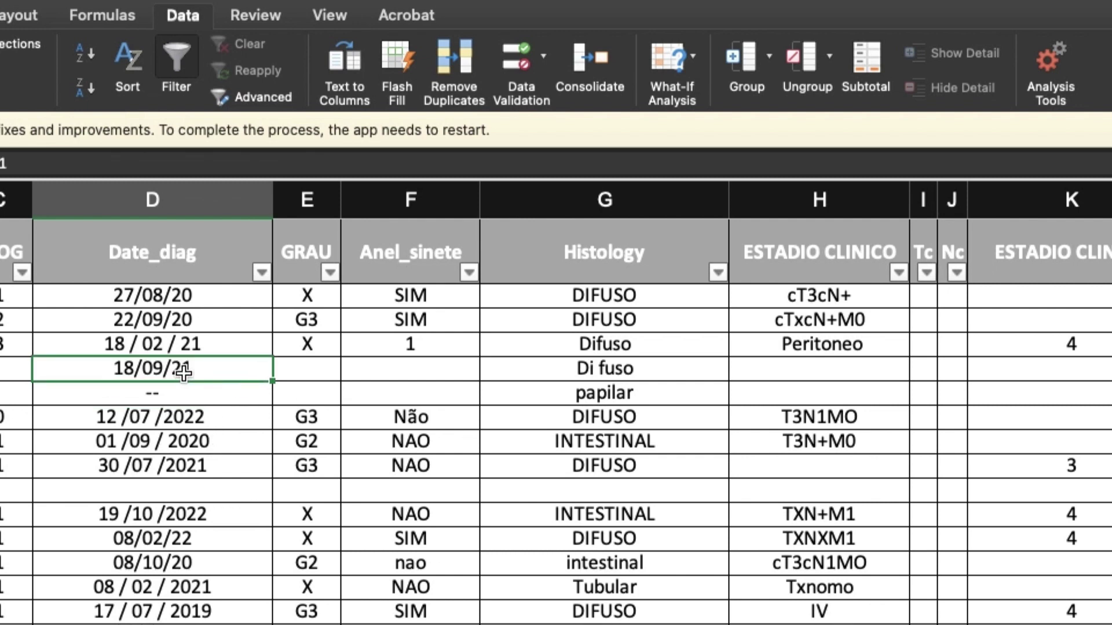
{"action": "left_click", "coordinate": [165, 346]}
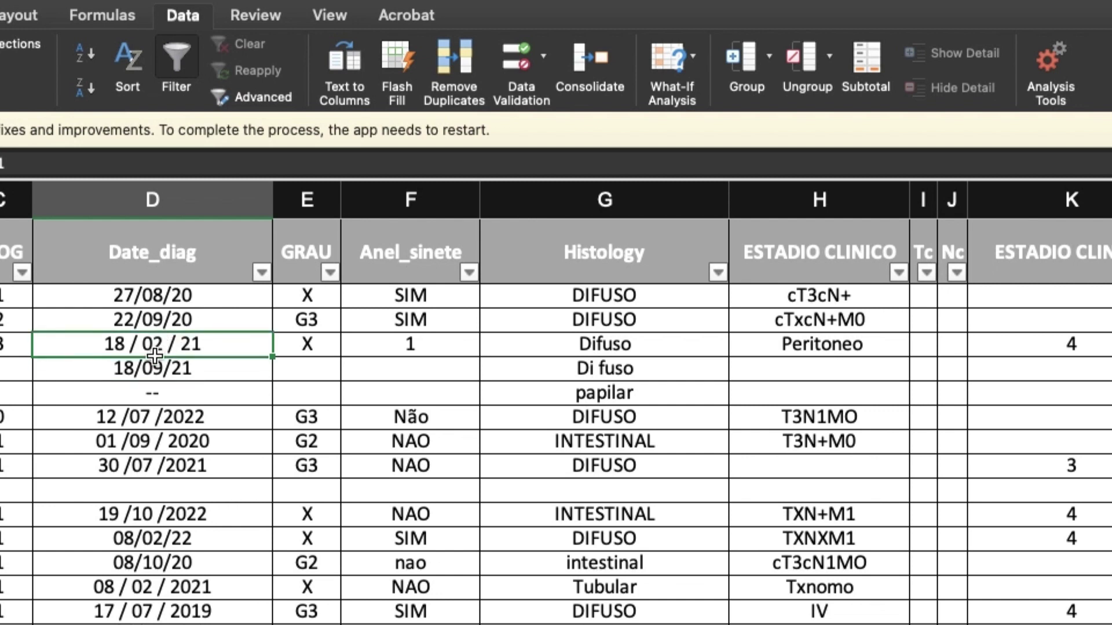
{"action": "left_click", "coordinate": [160, 373]}
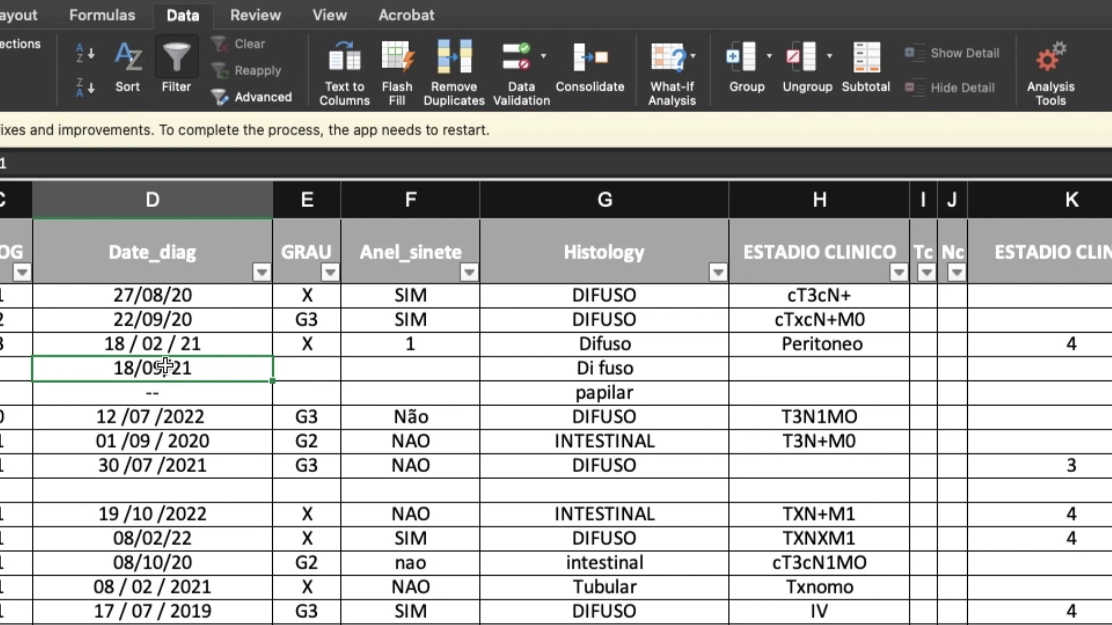
{"action": "left_click", "coordinate": [166, 416]}
{"action": "left_click", "coordinate": [194, 443]}
{"action": "left_click", "coordinate": [197, 466]}
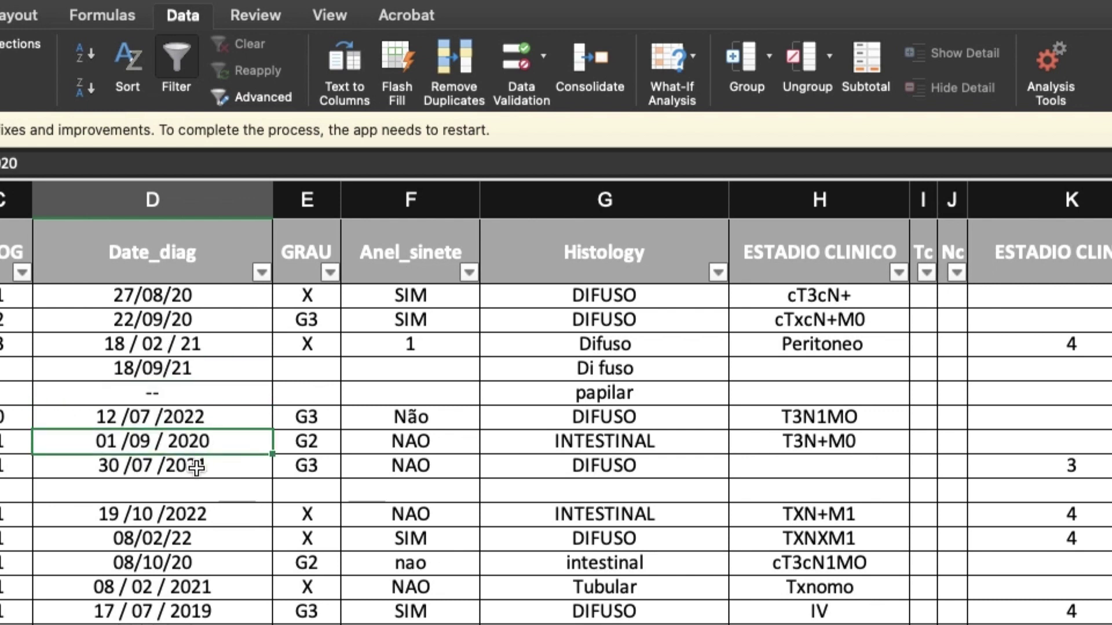
{"action": "left_click", "coordinate": [197, 543]}
{"action": "left_click", "coordinate": [198, 564]}
{"action": "left_click", "coordinate": [212, 514]}
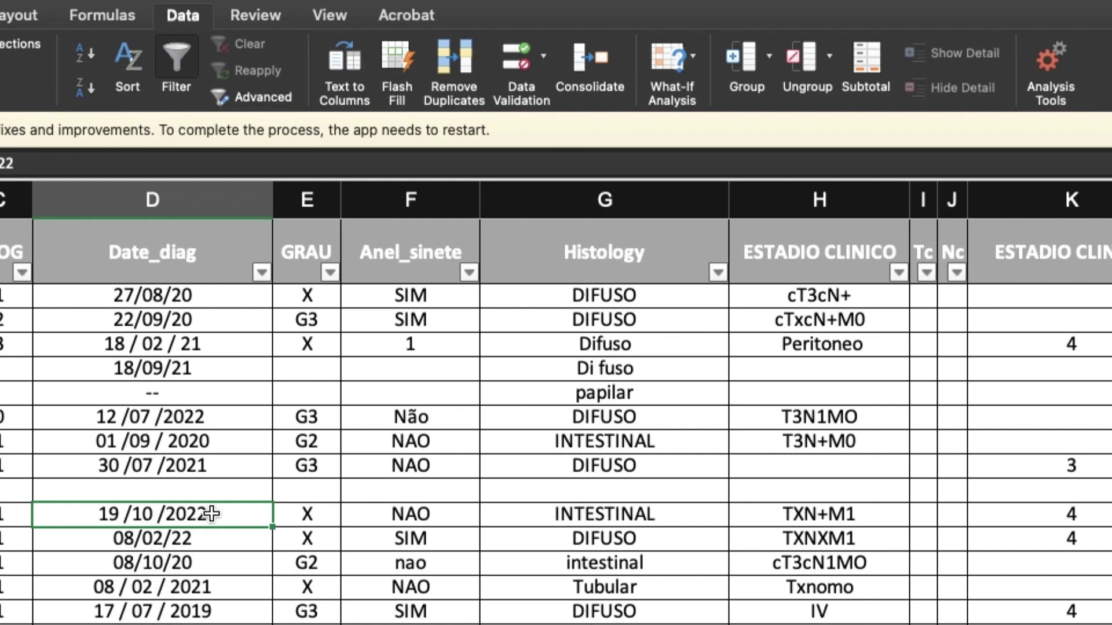
{"action": "left_click_drag", "start_coordinate": [174, 558], "coordinate": [169, 624]}
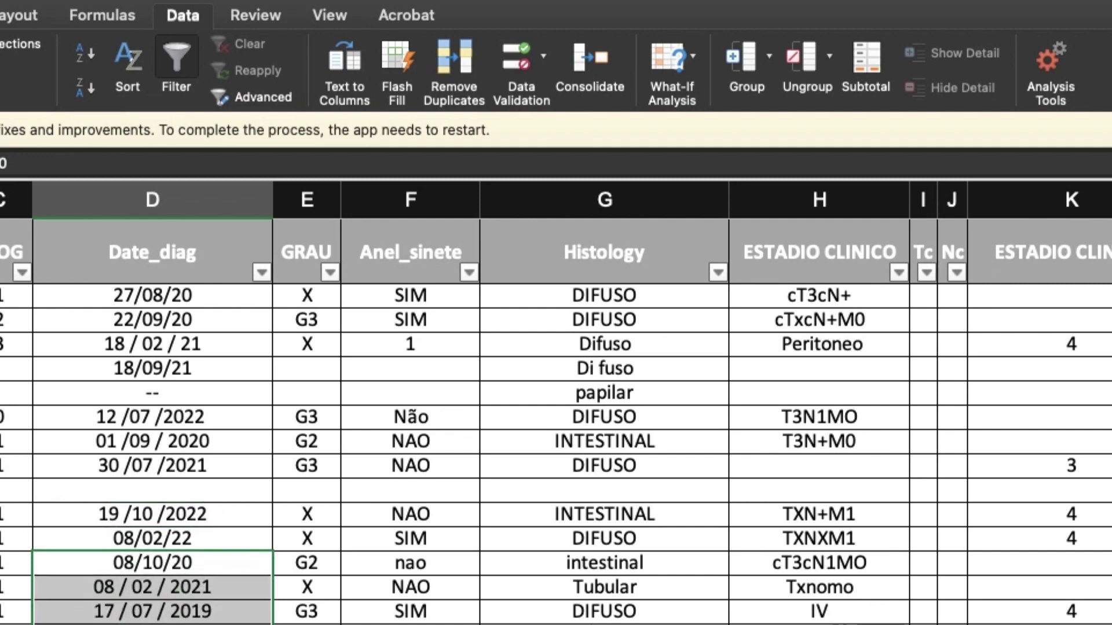
{"action": "scroll", "coordinate": [556, 422], "scroll_direction": "down", "scroll_amount": 3}
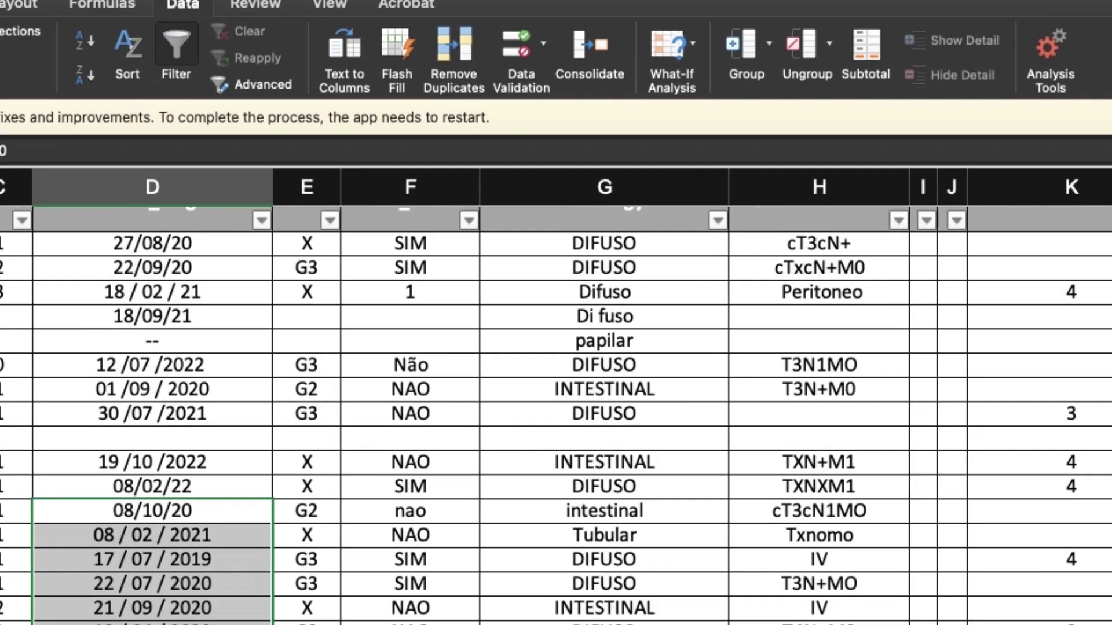
{"action": "scroll", "coordinate": [556, 422], "scroll_direction": "up", "scroll_amount": 3}
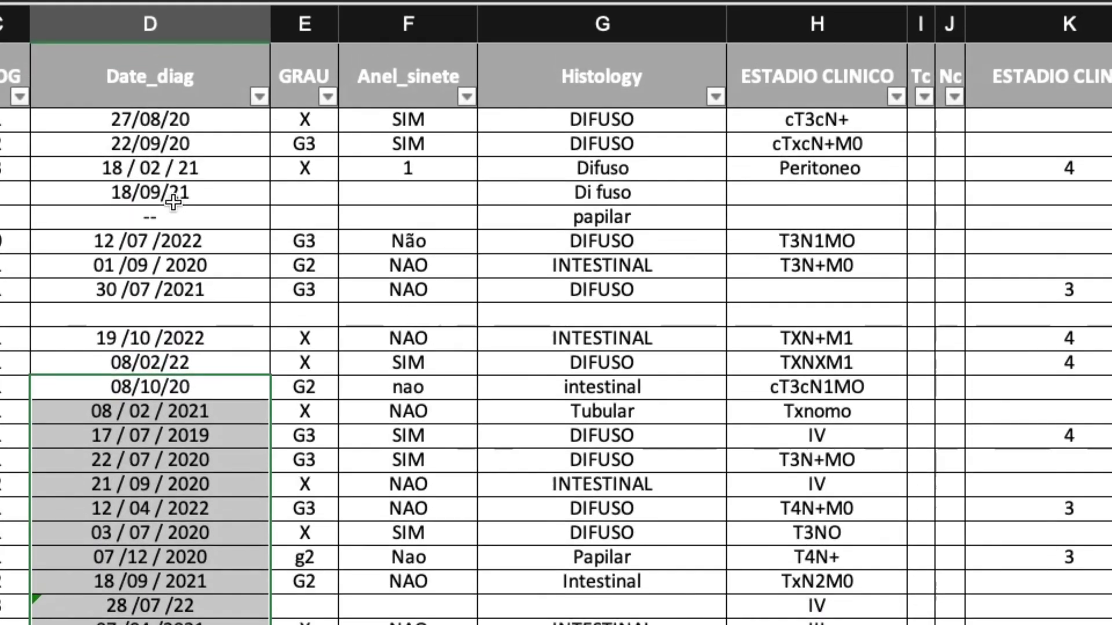
Start formatting the Date_diag cells D2:D5 as Date with the language location English (United States)
{"action": "left_click_drag", "start_coordinate": [170, 119], "coordinate": [172, 191]}
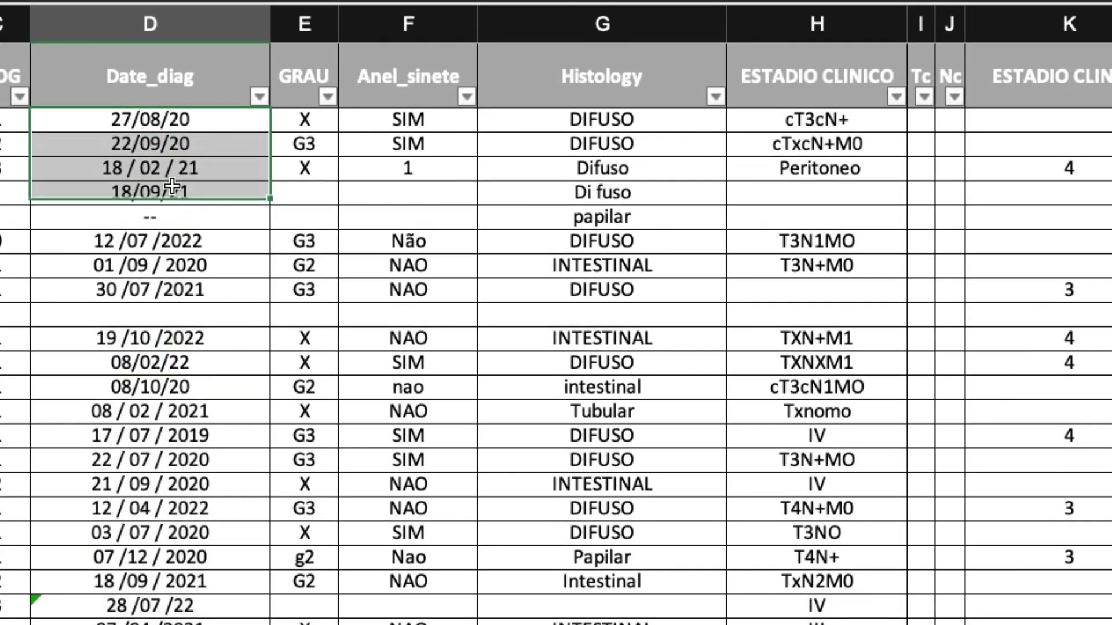
{"action": "right_click", "coordinate": [177, 165]}
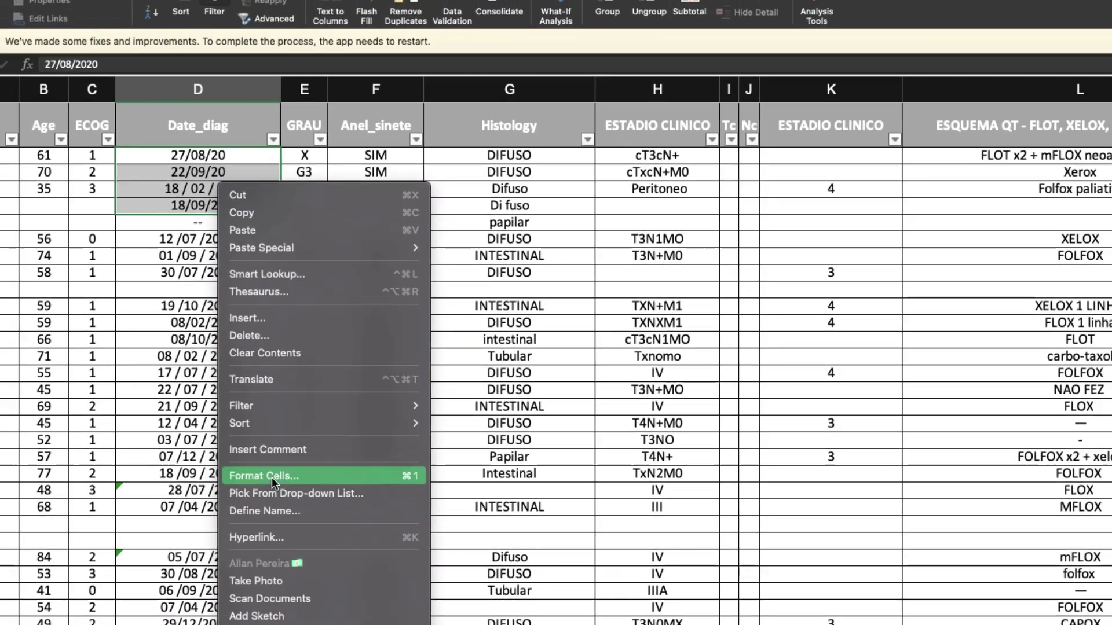
{"action": "left_click", "coordinate": [245, 584]}
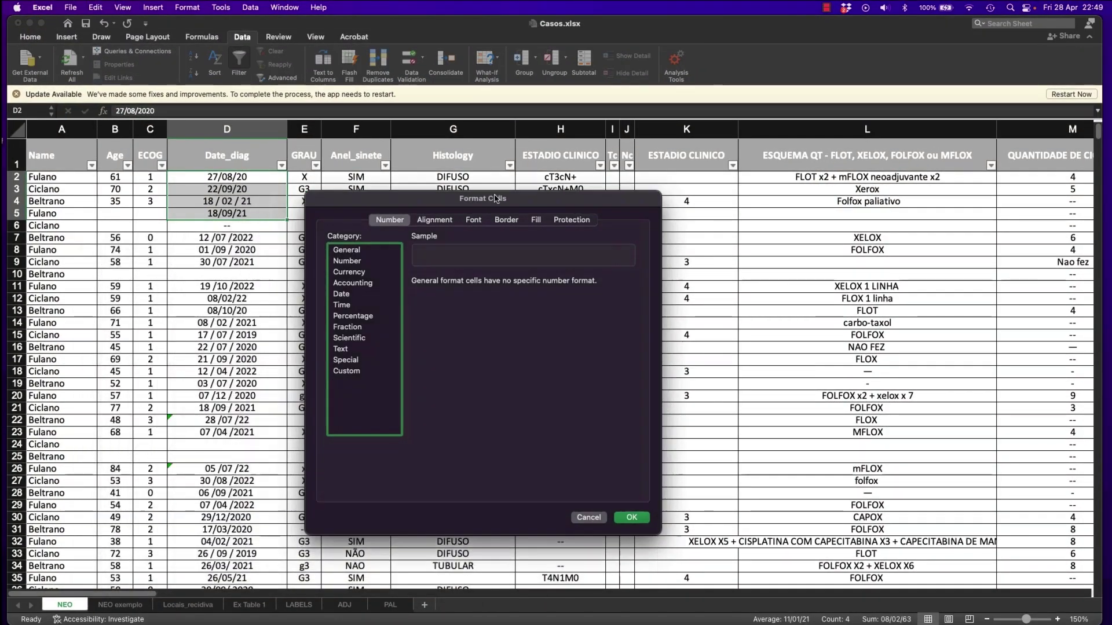
{"action": "left_click", "coordinate": [394, 268]}
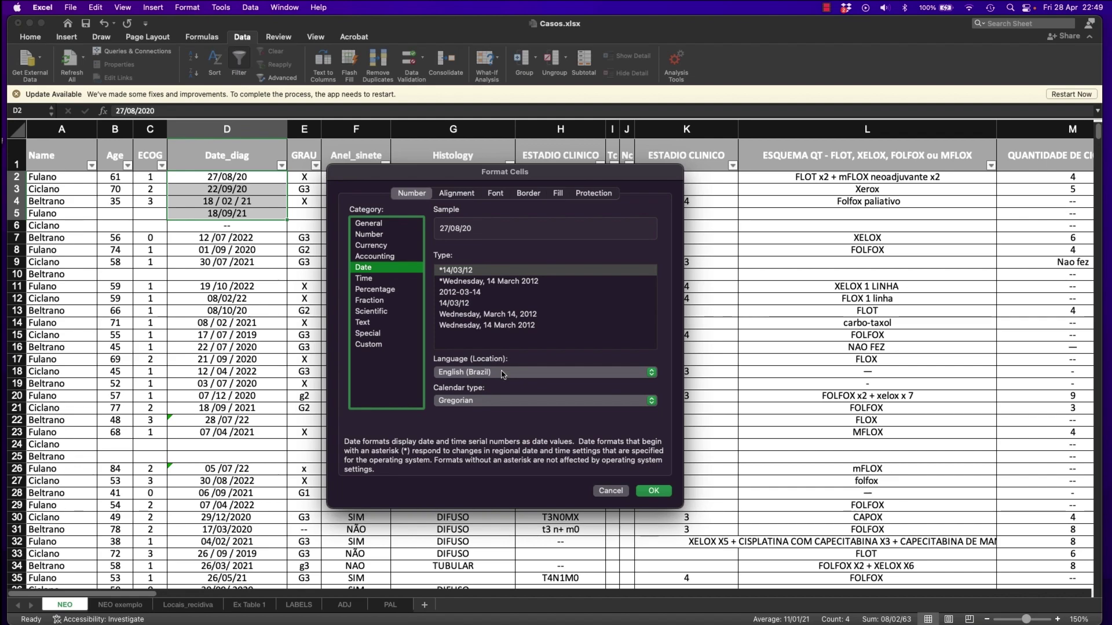
{"action": "left_click_drag", "start_coordinate": [535, 376], "coordinate": [328, 458]}
{"action": "left_click", "coordinate": [328, 455]}
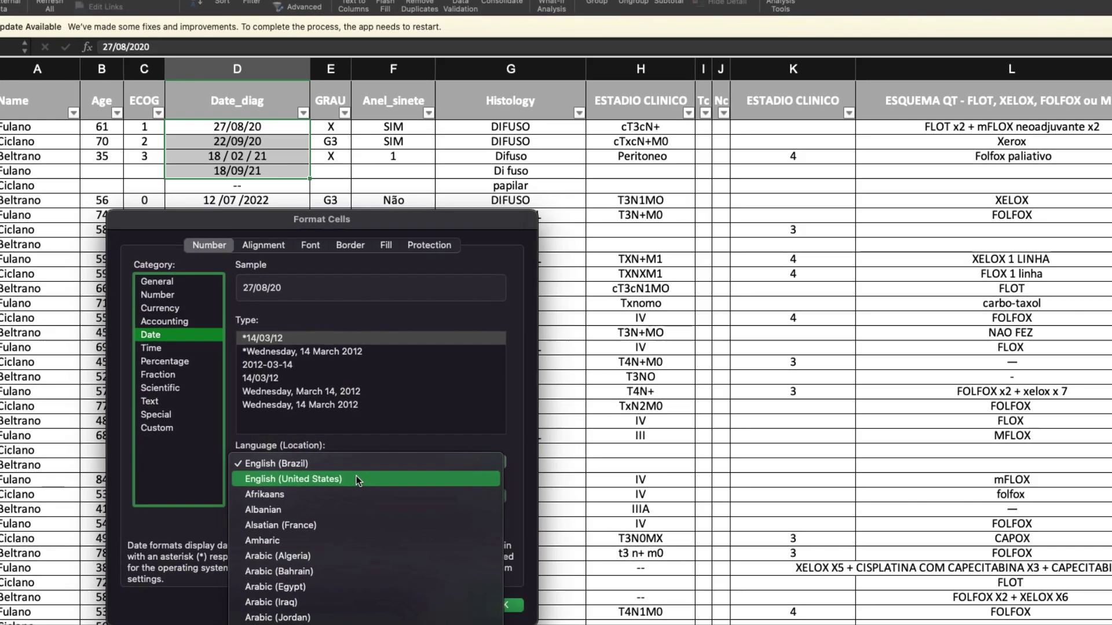
{"action": "left_click", "coordinate": [347, 468]}
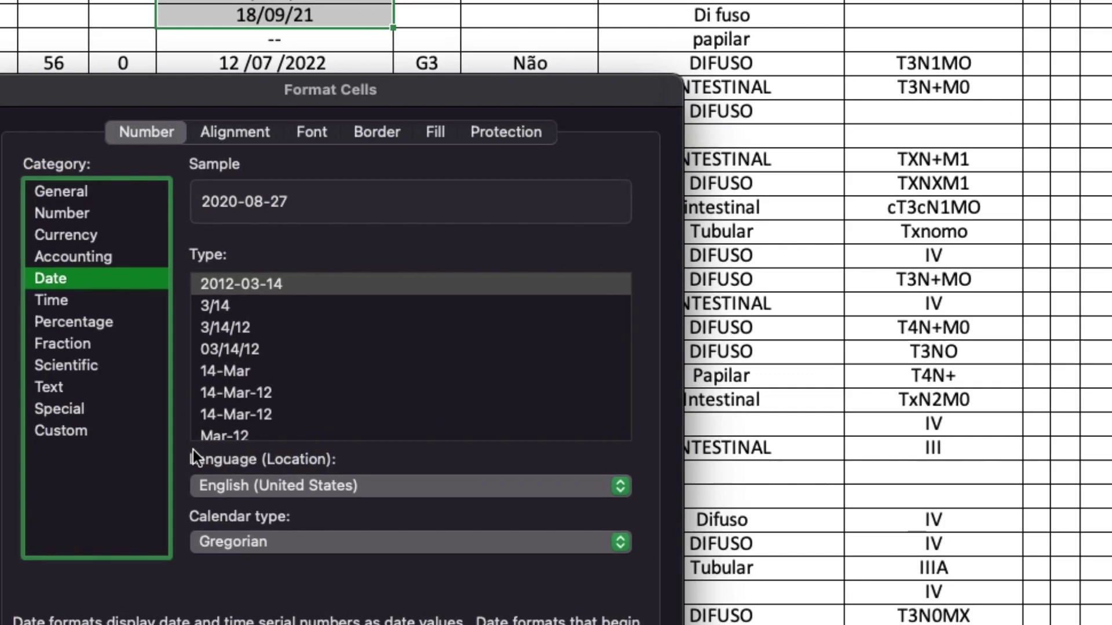
{"action": "left_click", "coordinate": [226, 485]}
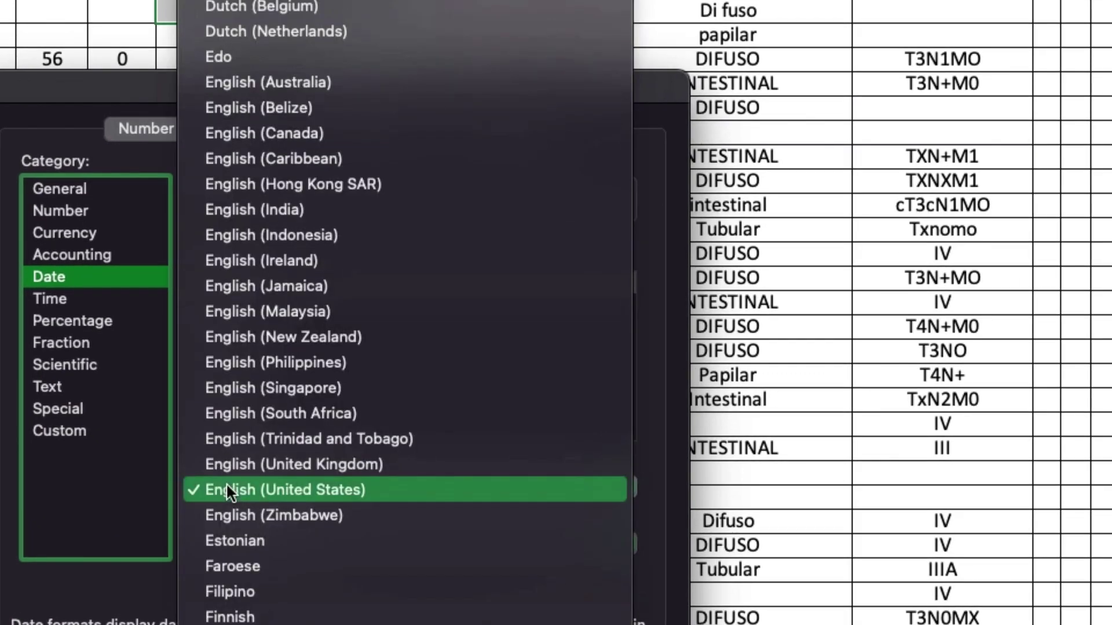
{"action": "left_click", "coordinate": [665, 118]}
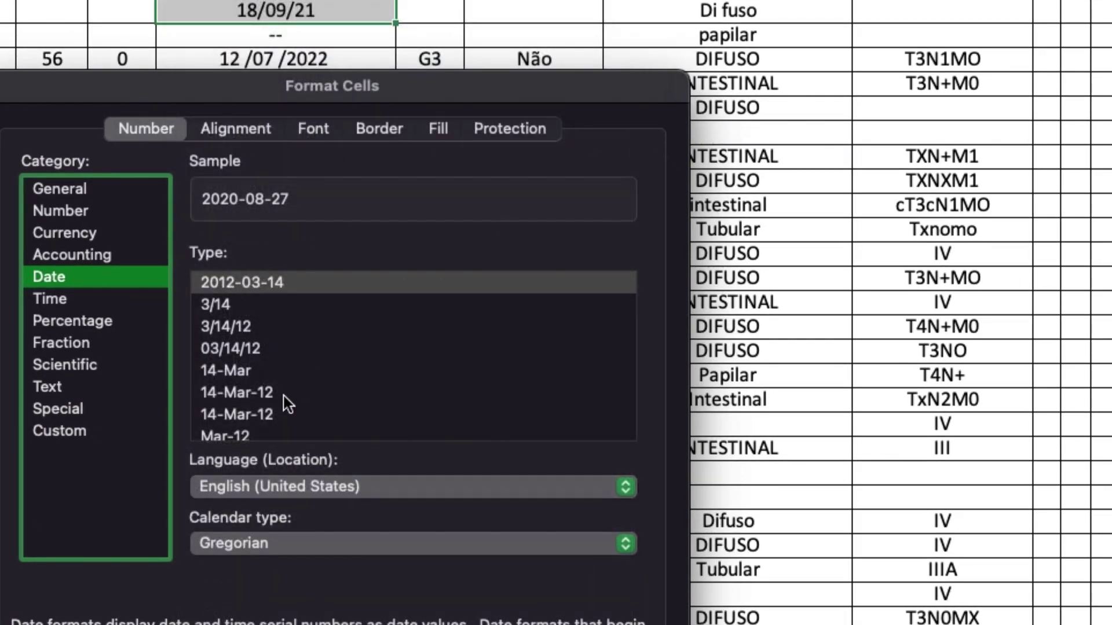
{"action": "left_click", "coordinate": [302, 487]}
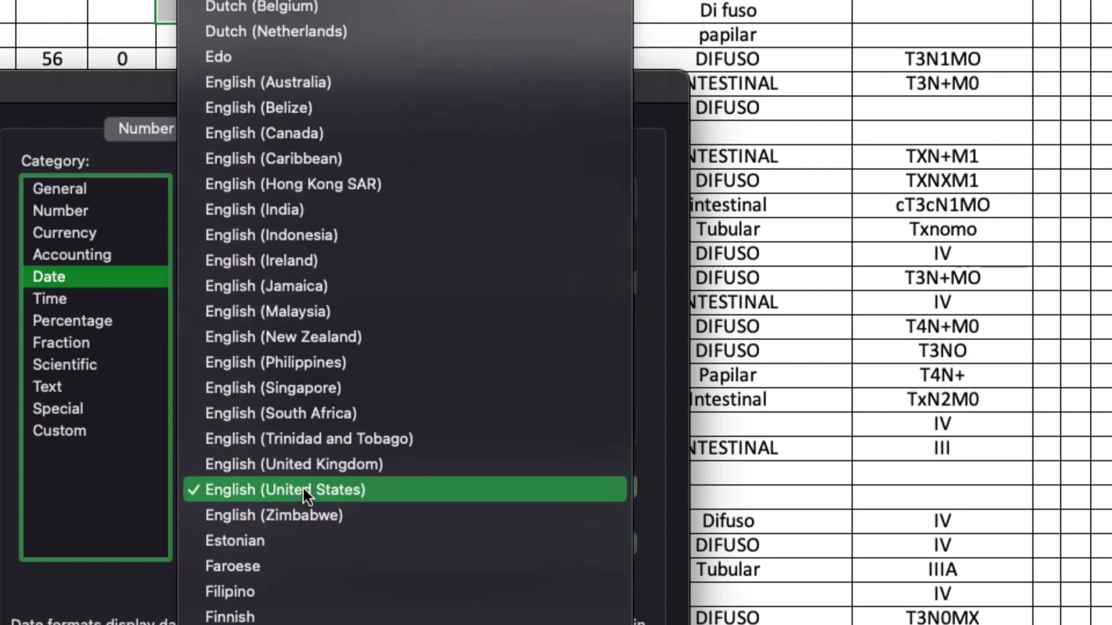
{"action": "left_click", "coordinate": [93, 118]}
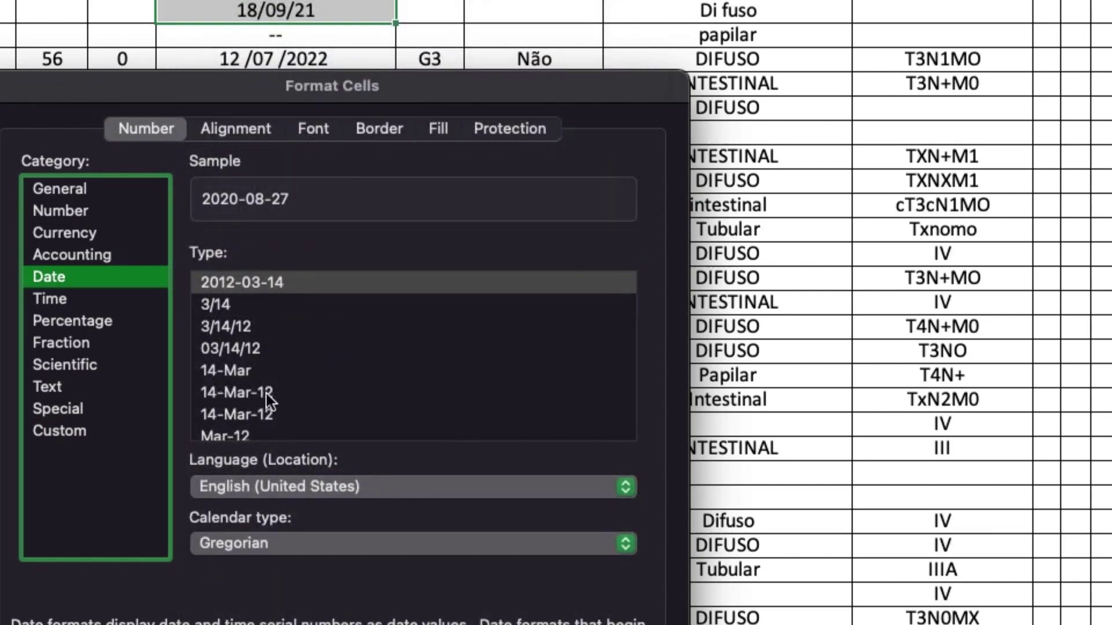
{"action": "left_click", "coordinate": [268, 487]}
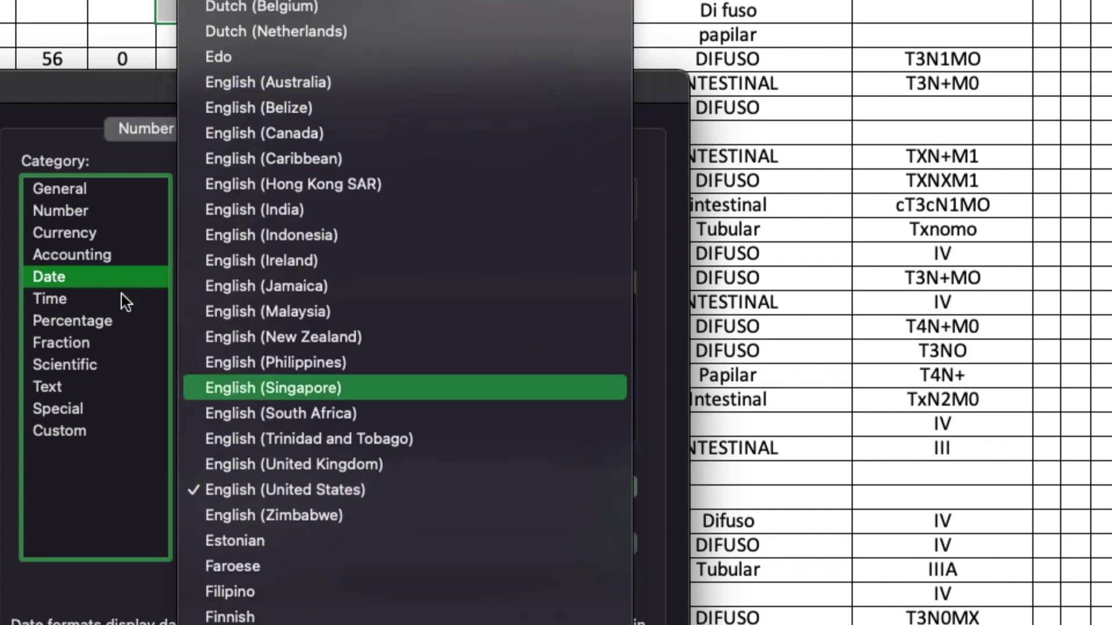
{"action": "left_click", "coordinate": [81, 88]}
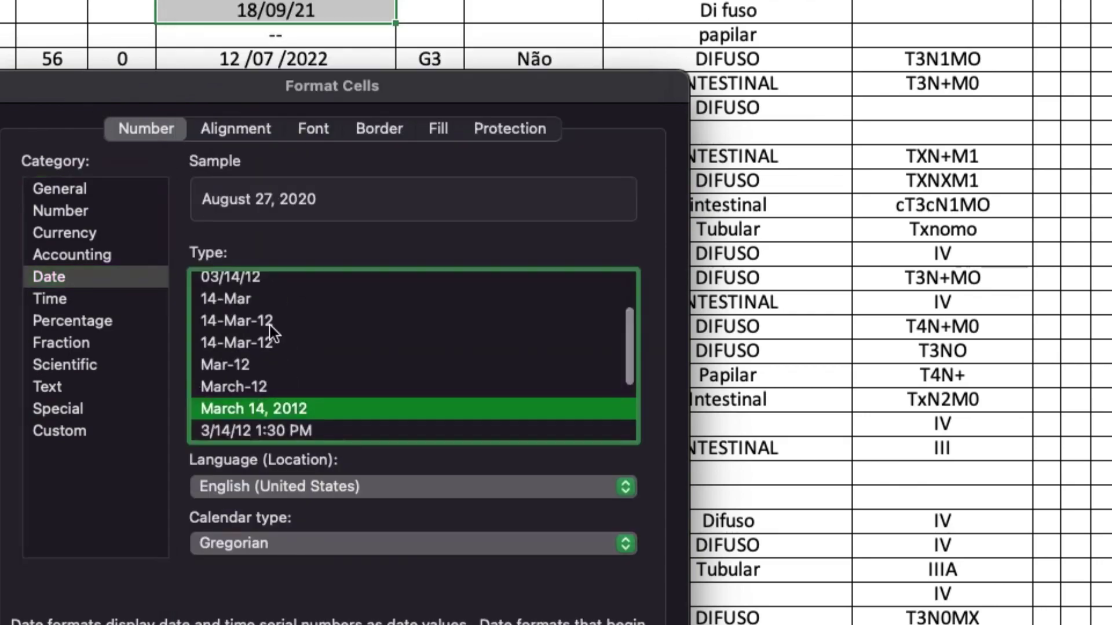
Apply the 14-Mar-12 date type to cells D2:D5 and check the reformatted Date_diag entries
{"action": "left_click", "coordinate": [270, 324]}
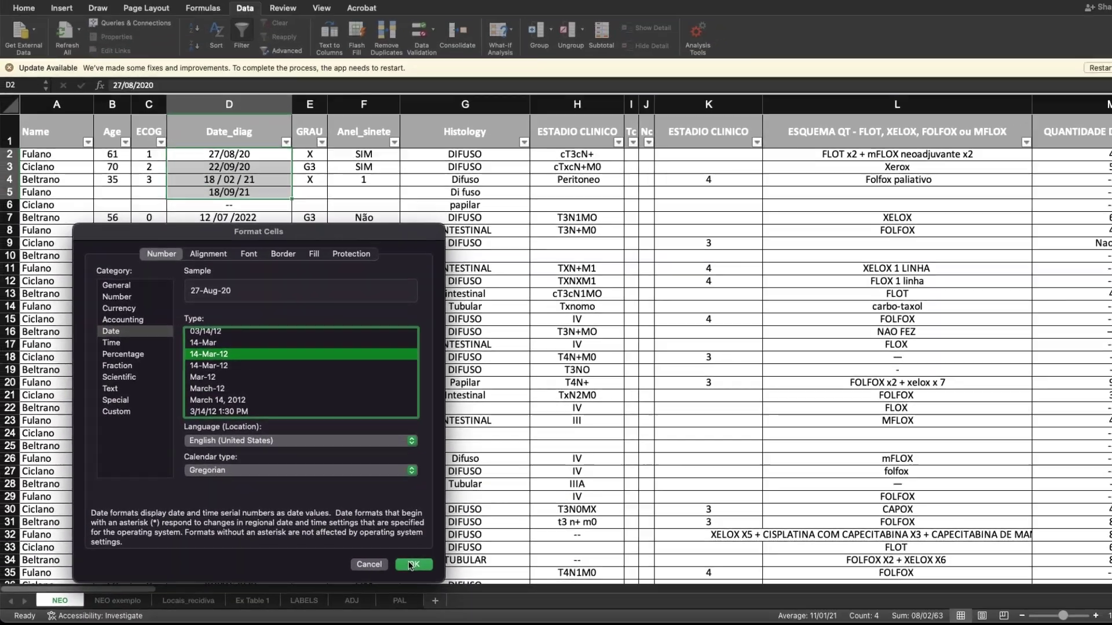
{"action": "left_click", "coordinate": [513, 624]}
{"action": "left_click", "coordinate": [239, 178]}
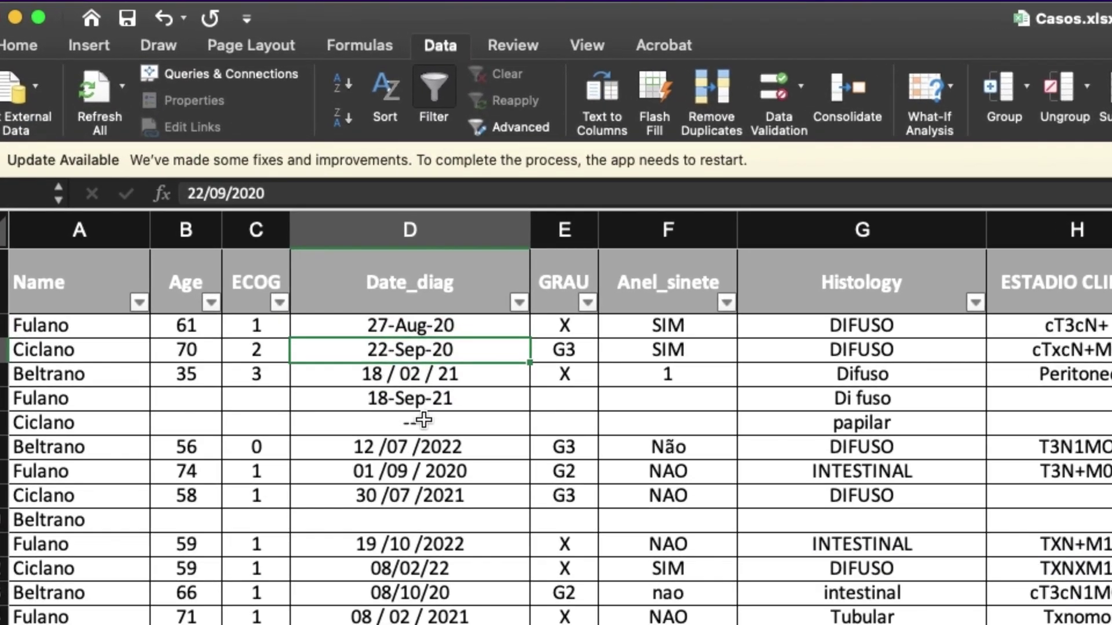
{"action": "left_click", "coordinate": [426, 399]}
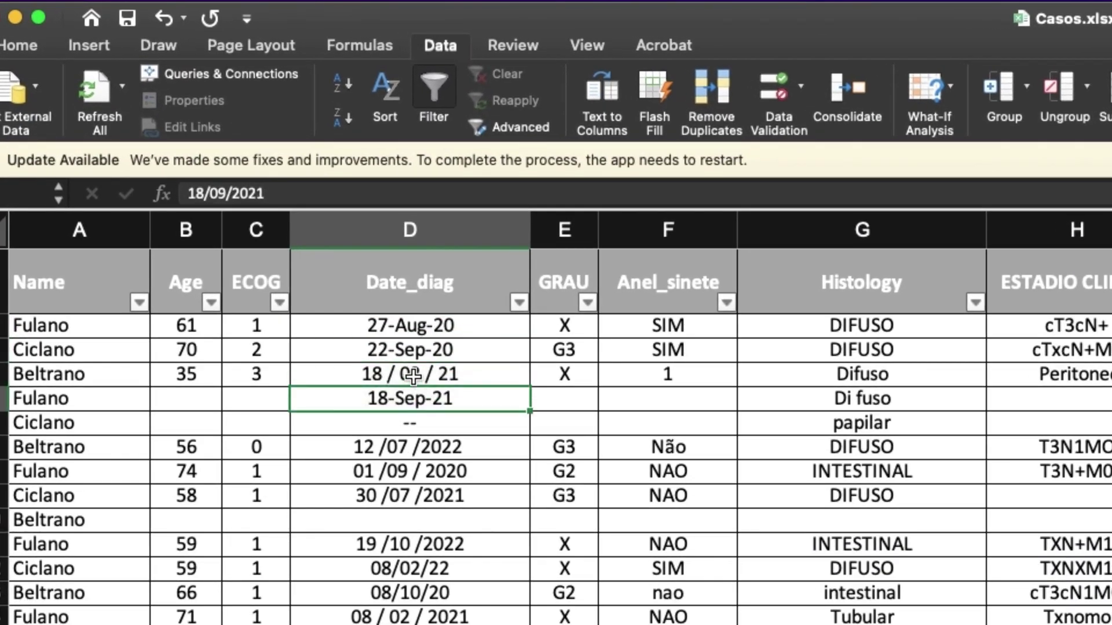
{"action": "left_click", "coordinate": [415, 375]}
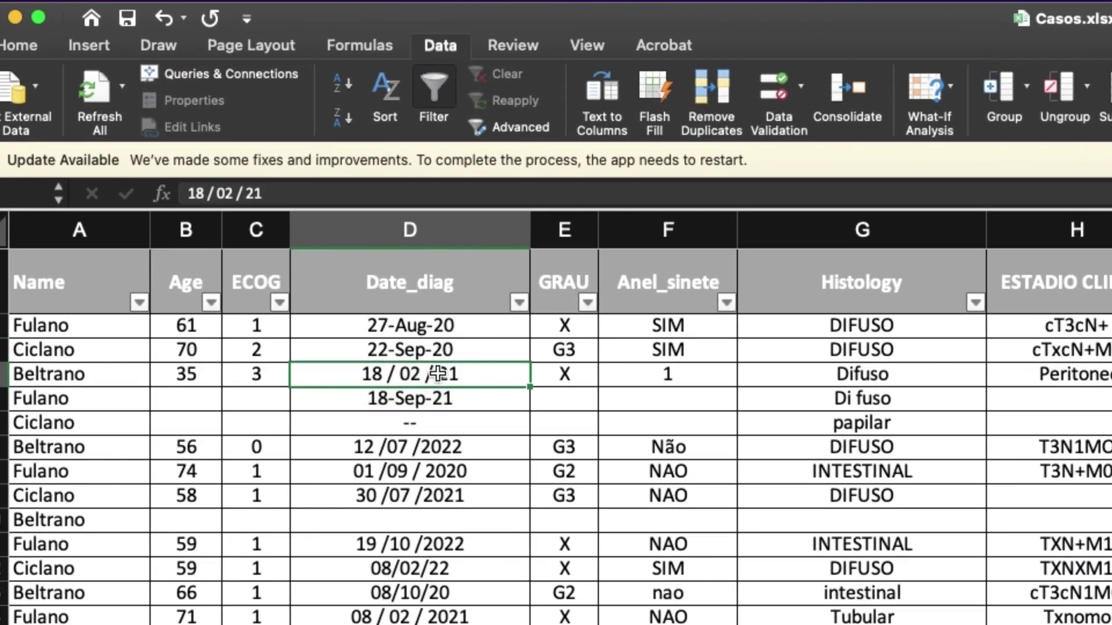
Clear the dashes from Date_diag cell D6 and enter the date 20/03/2023 there
{"action": "left_click", "coordinate": [399, 424]}
{"action": "key", "text": "Delete"}
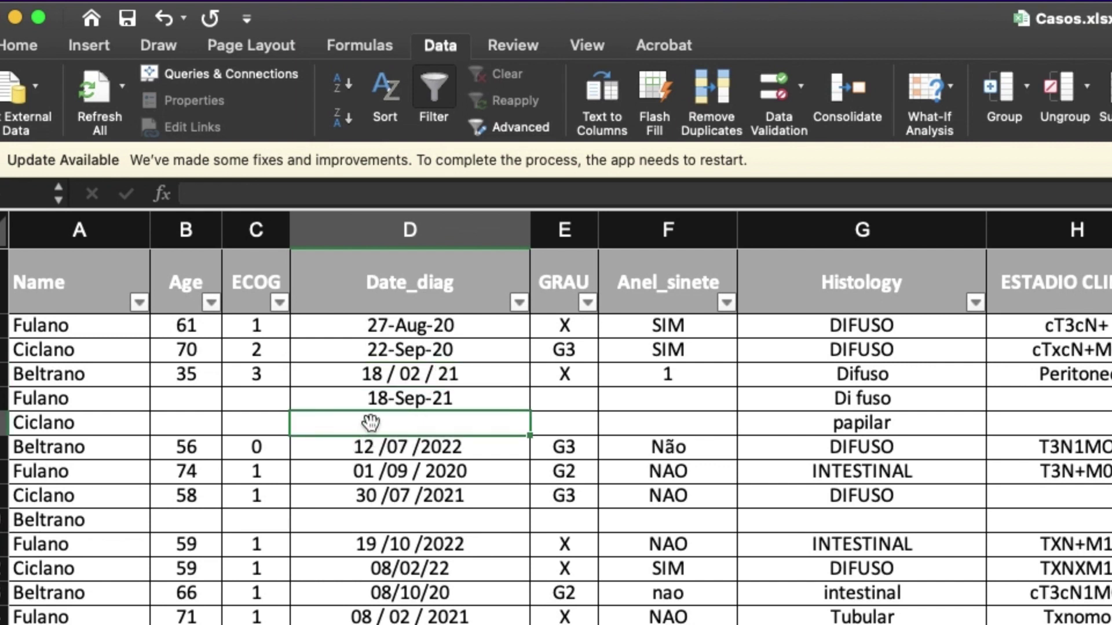
{"action": "type", "text": "20"}
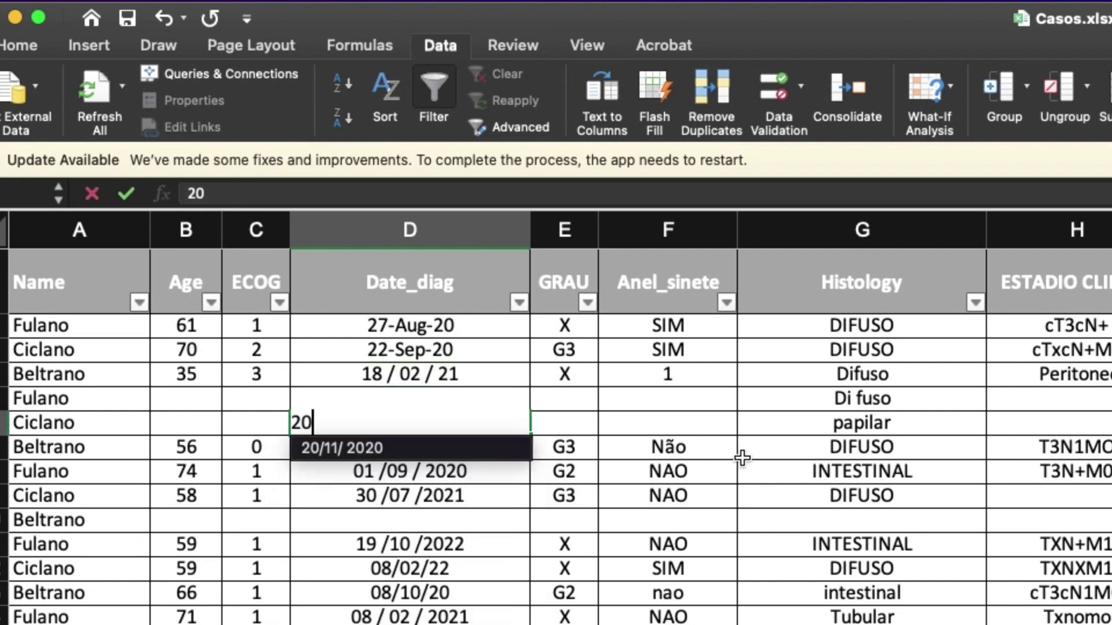
{"action": "type", "text": "/03/2023"}
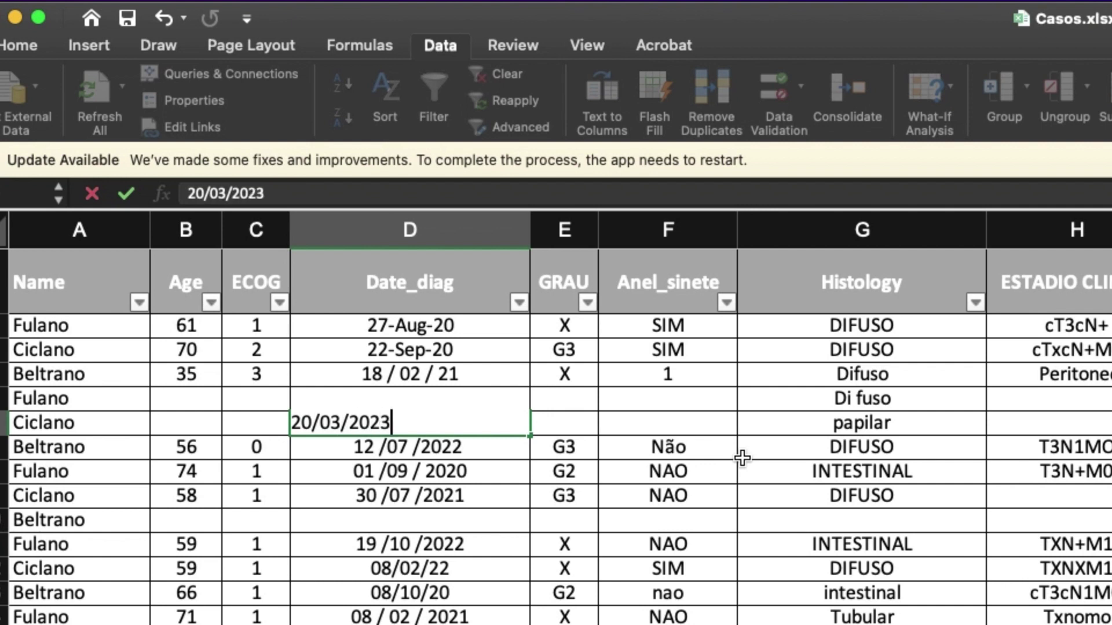
{"action": "key", "text": "Return"}
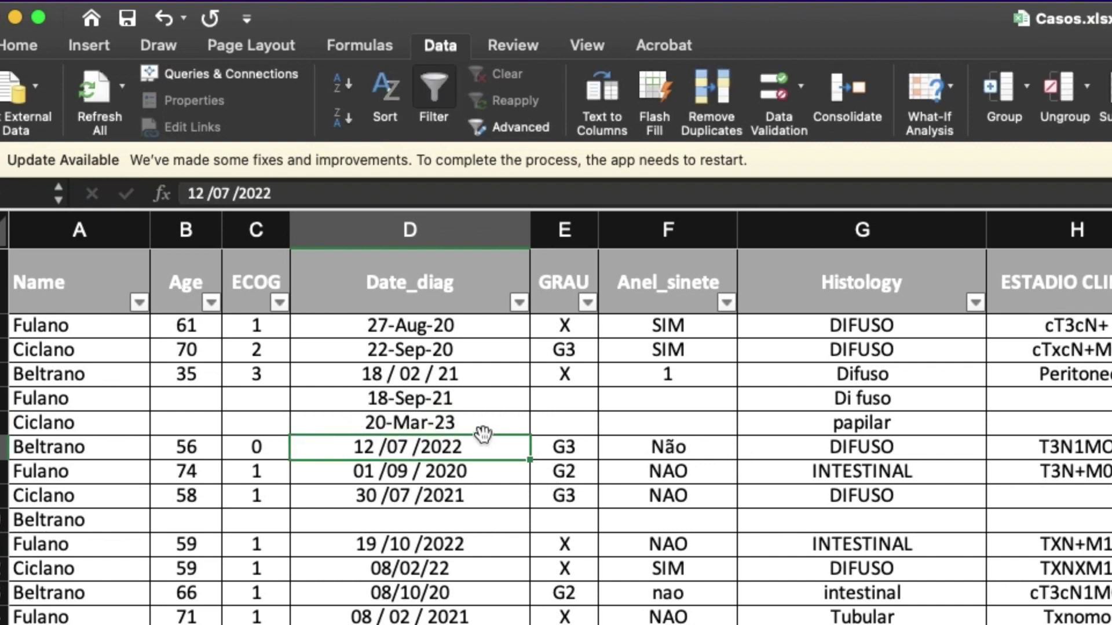
Check the stored values of the reformatted dates in D6 and D5 against the remaining Date_diag entries
{"action": "left_click", "coordinate": [466, 423]}
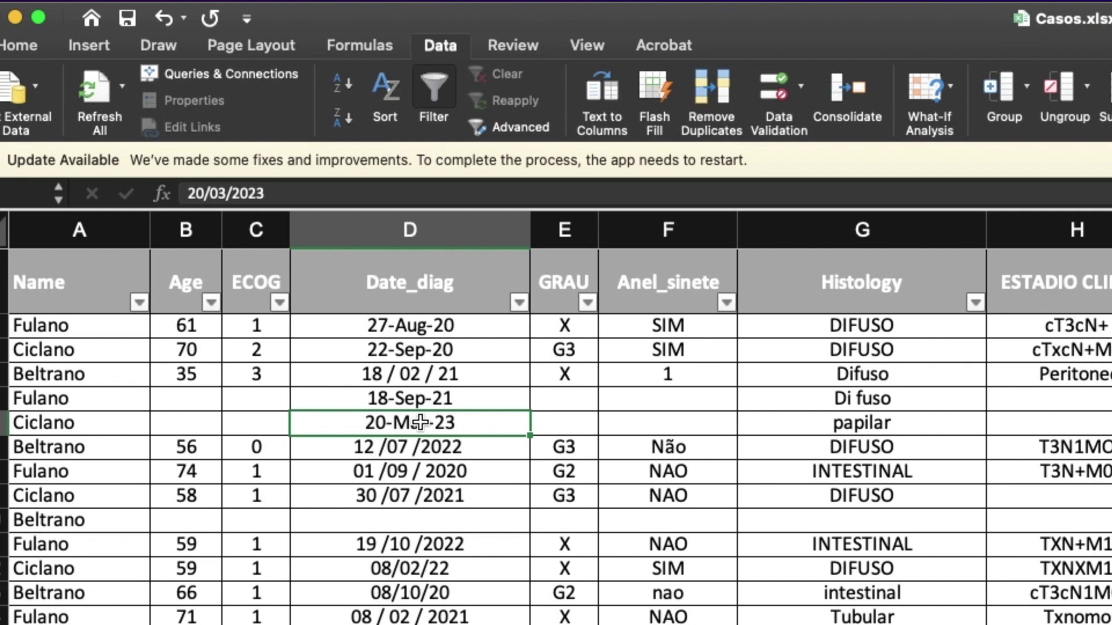
{"action": "left_click", "coordinate": [456, 394]}
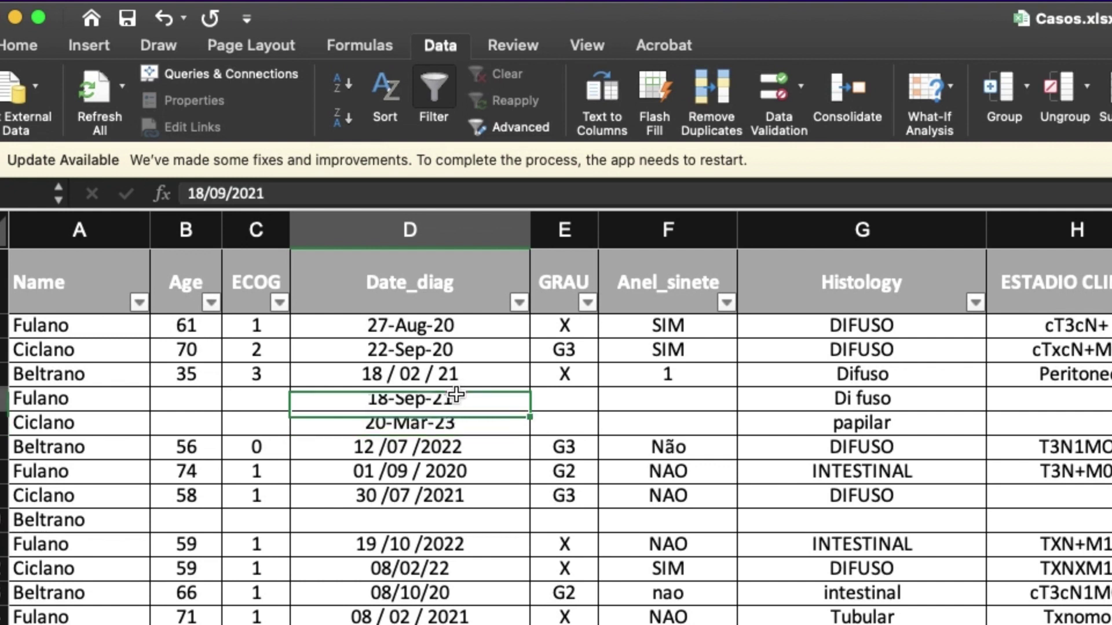
{"action": "left_click_drag", "start_coordinate": [456, 394], "coordinate": [463, 422]}
{"action": "left_click_drag", "start_coordinate": [446, 327], "coordinate": [459, 574]}
{"action": "key", "text": "ctrl+z"}
Check the dropdown list of allowed values in ESTADIO CLINICO cell K4 and close it without choosing an option
{"action": "left_click_drag", "start_coordinate": [1109, 374], "coordinate": [1109, 620]}
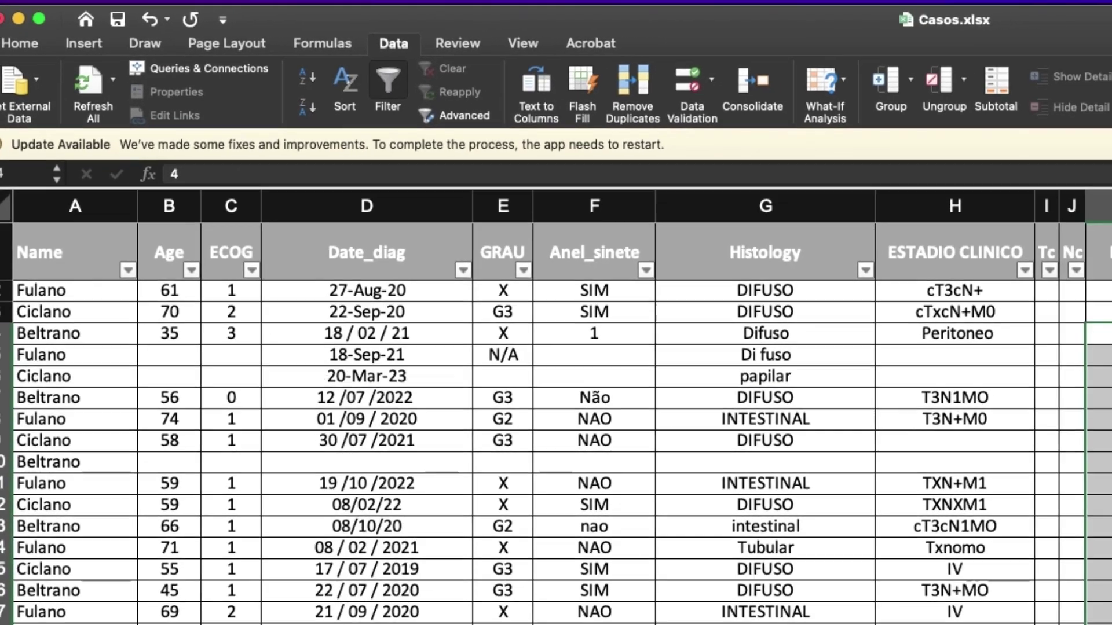
{"action": "left_click", "coordinate": [1058, 322]}
{"action": "left_click", "coordinate": [738, 204]}
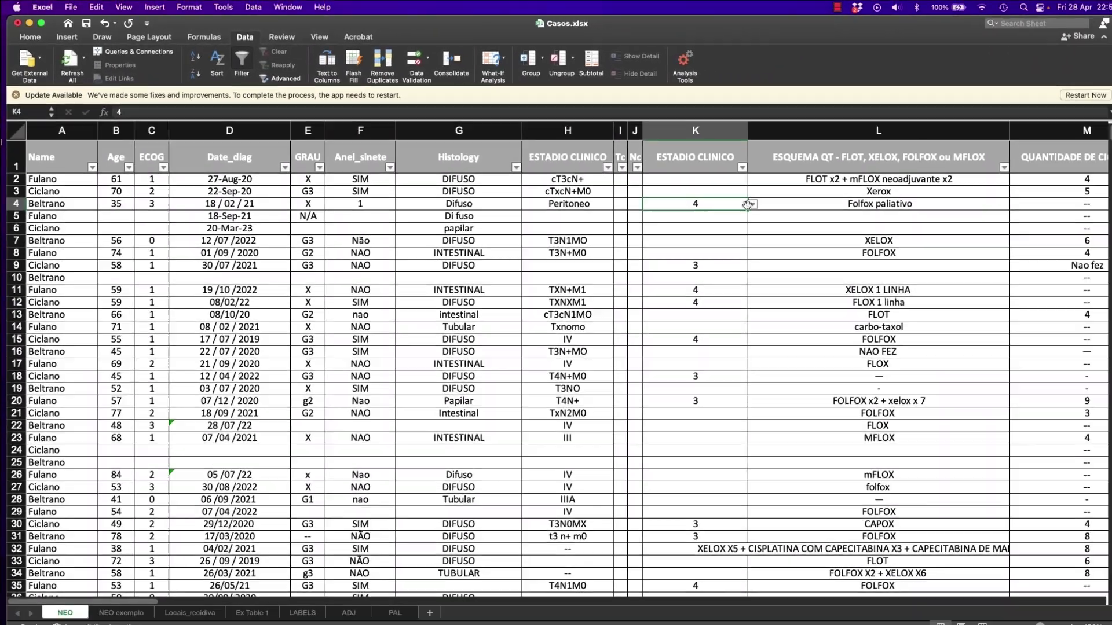
{"action": "left_click", "coordinate": [751, 204]}
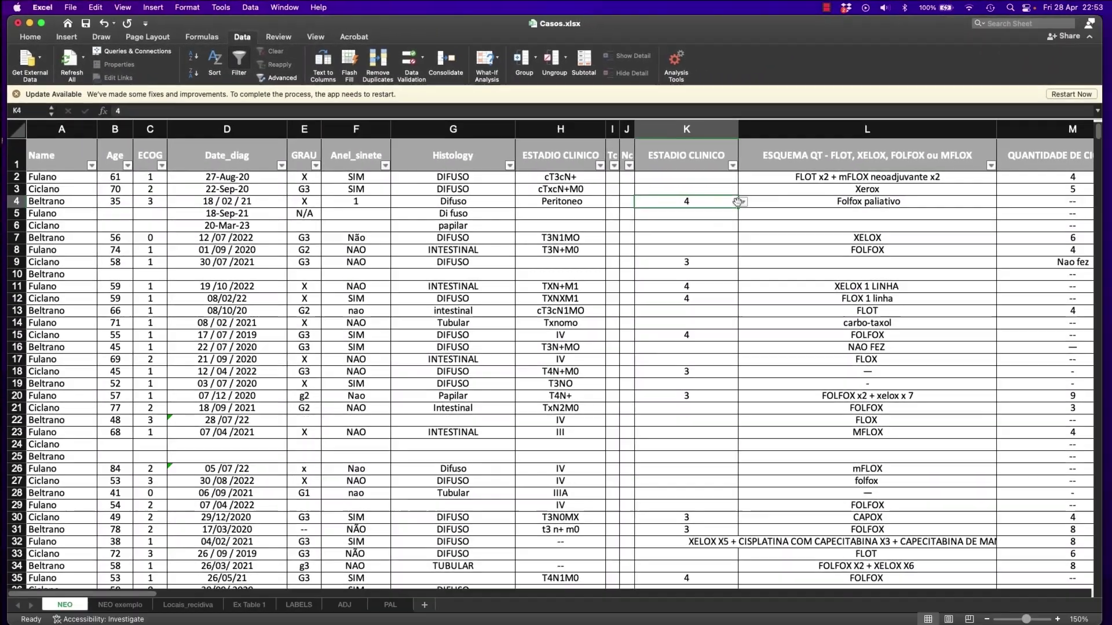
{"action": "key", "text": "Escape"}
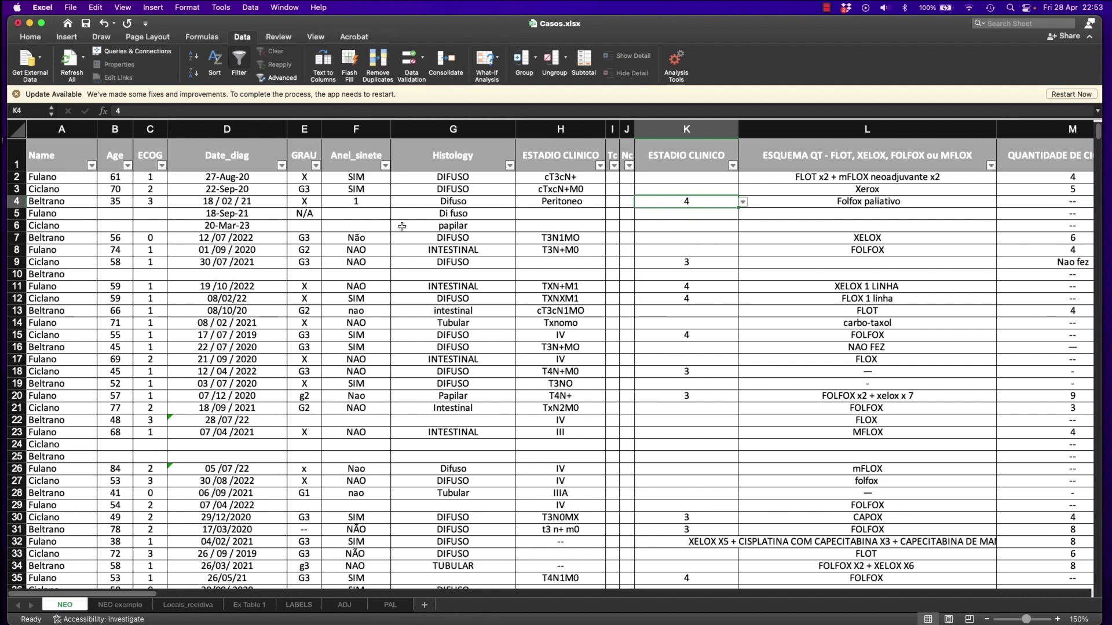
{"action": "left_click", "coordinate": [306, 191]}
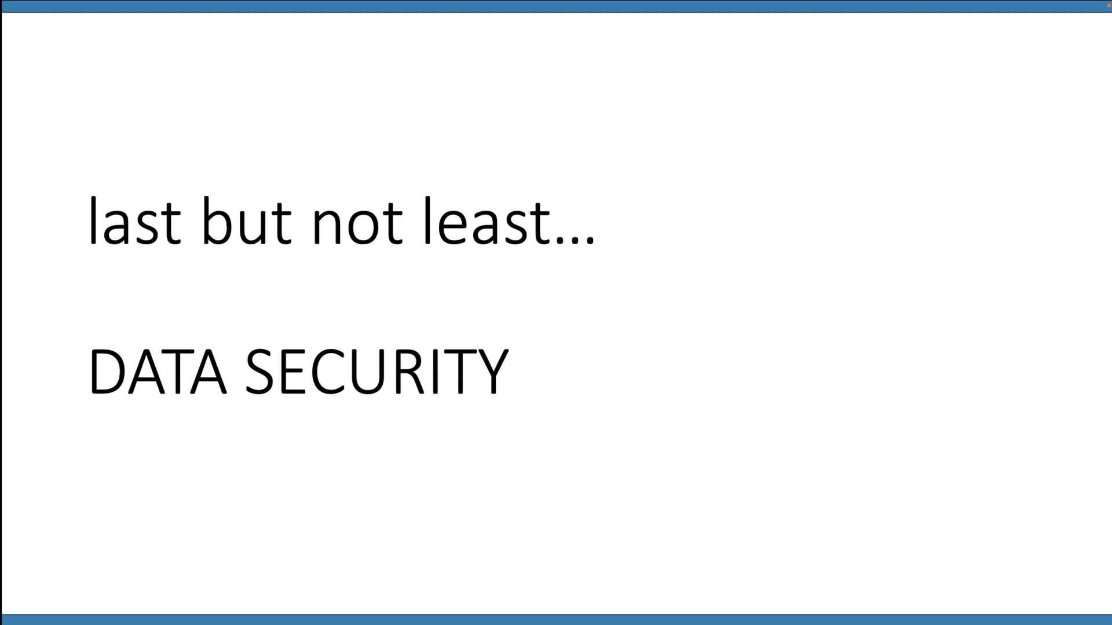
{"action": "key", "text": "Right"}
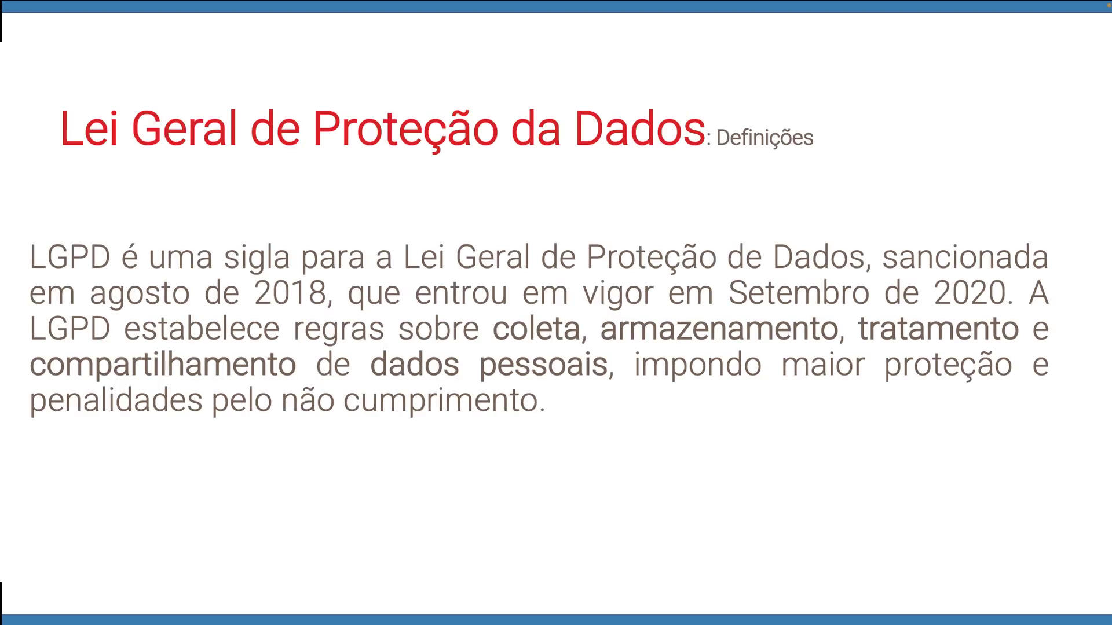